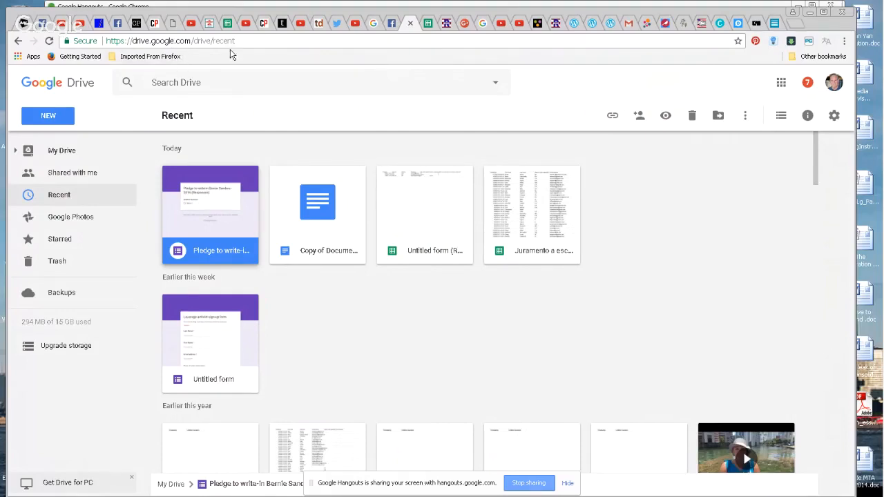
From My Drive, create a new blank Google Form through the NEW > More menu
left_click_drag(240, 40, 107, 42)
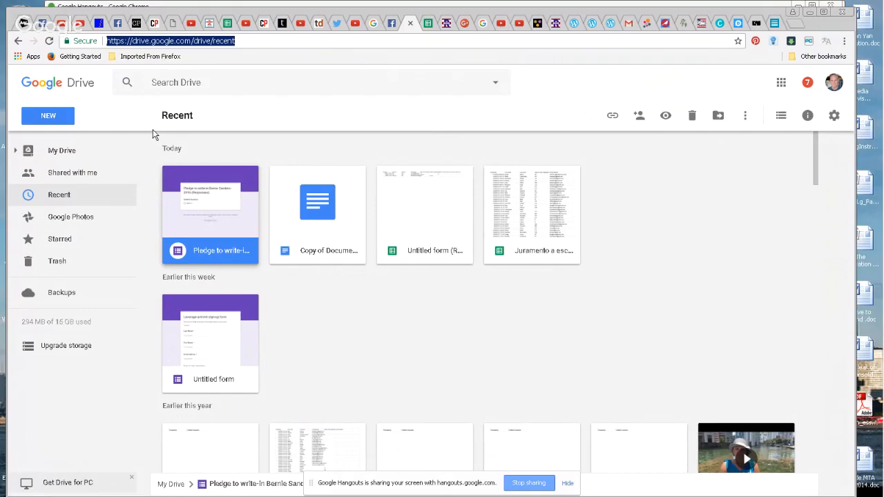
left_click(65, 151)
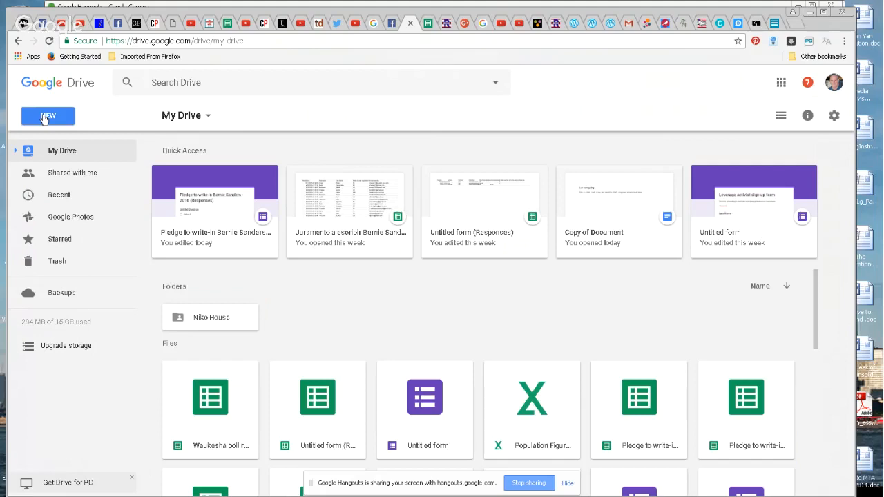
left_click(43, 118)
mouse_move(70, 272)
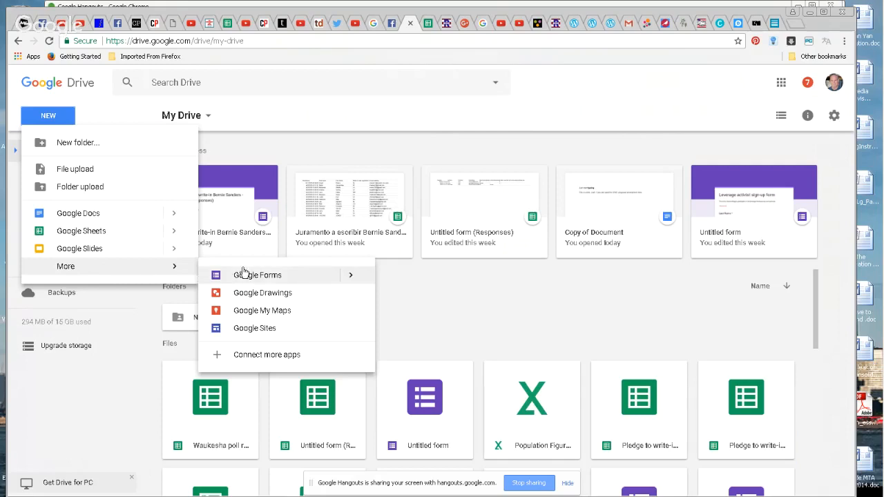
left_click(274, 277)
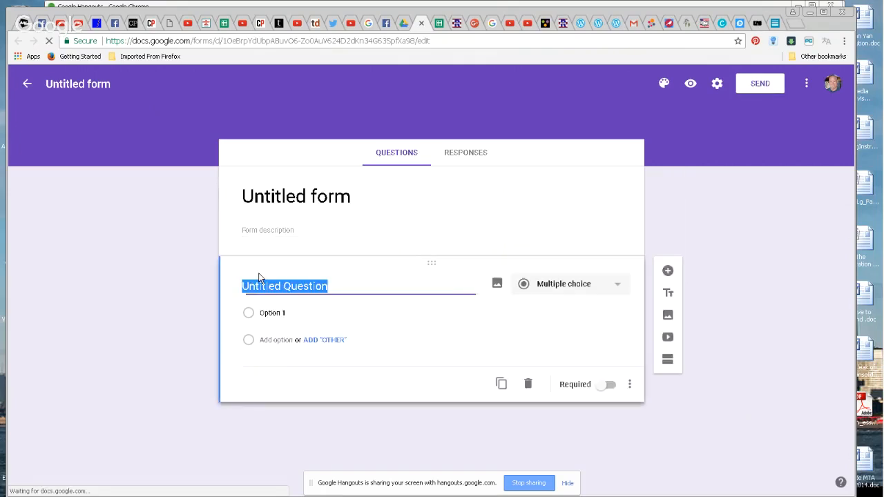
Title the form 'Pledged to support CFAR or Green 2018' and select its first question
left_click(304, 196)
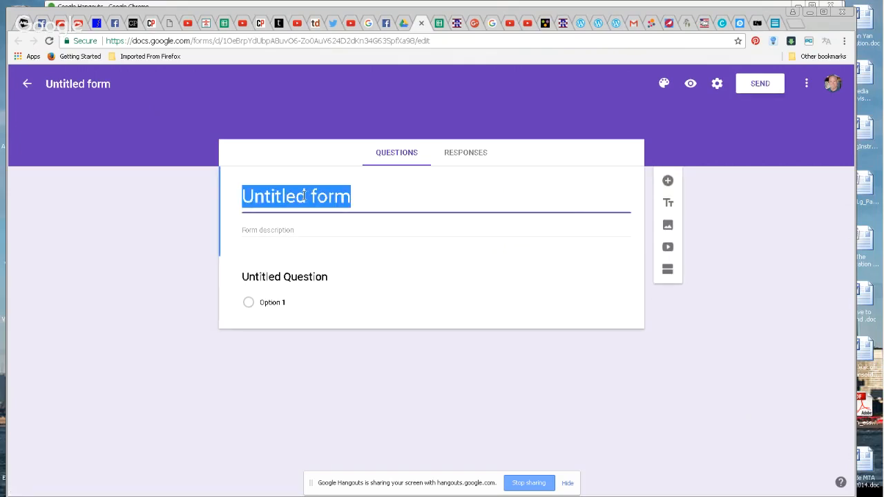
type("Pledg")
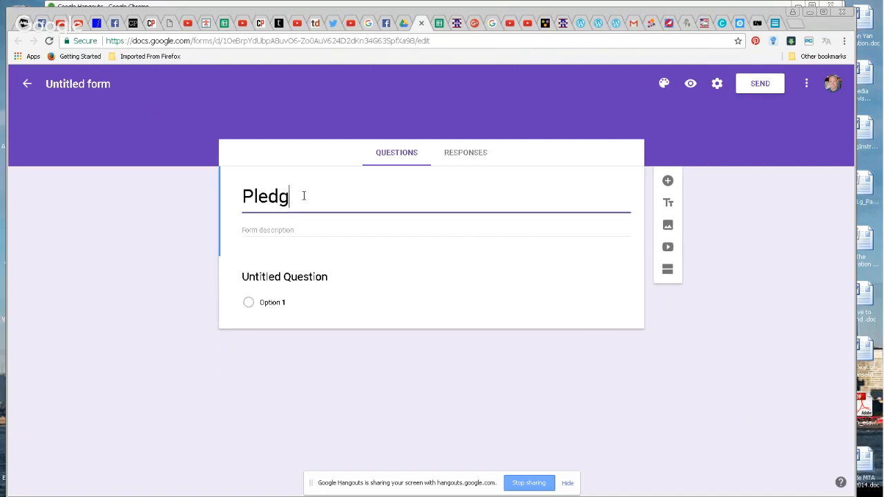
type("ed to")
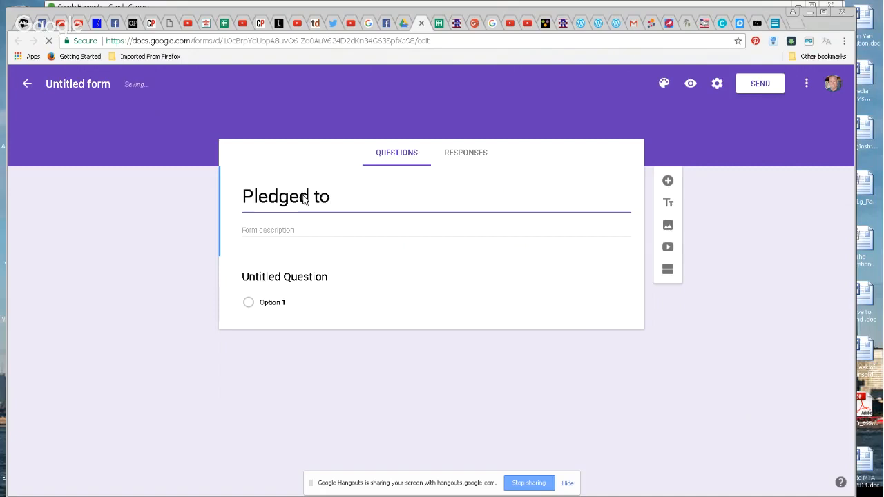
type(" support C")
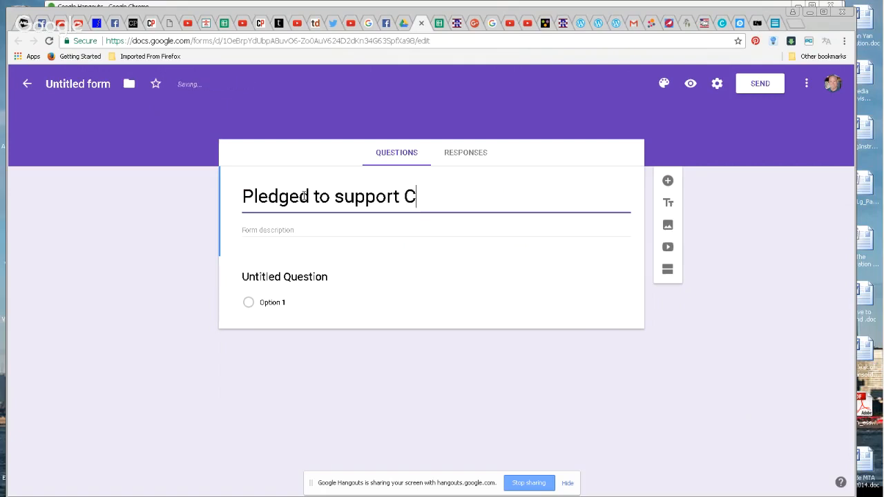
type("FAR or ")
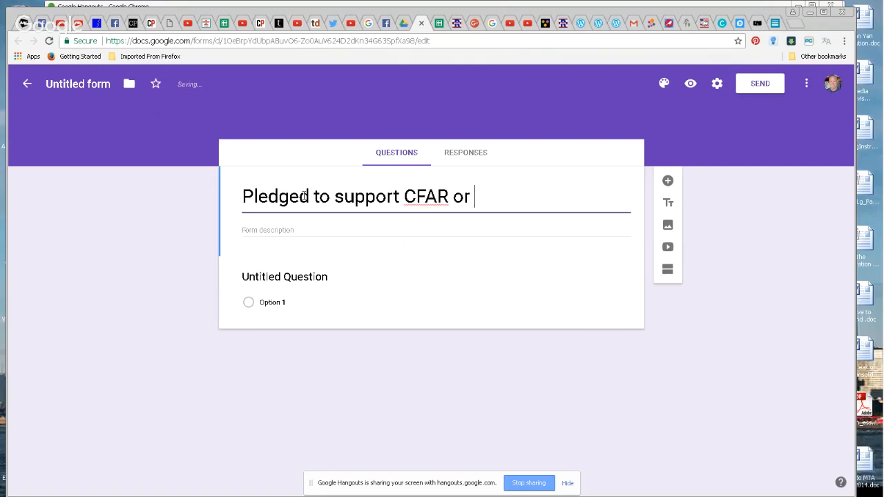
type("Green")
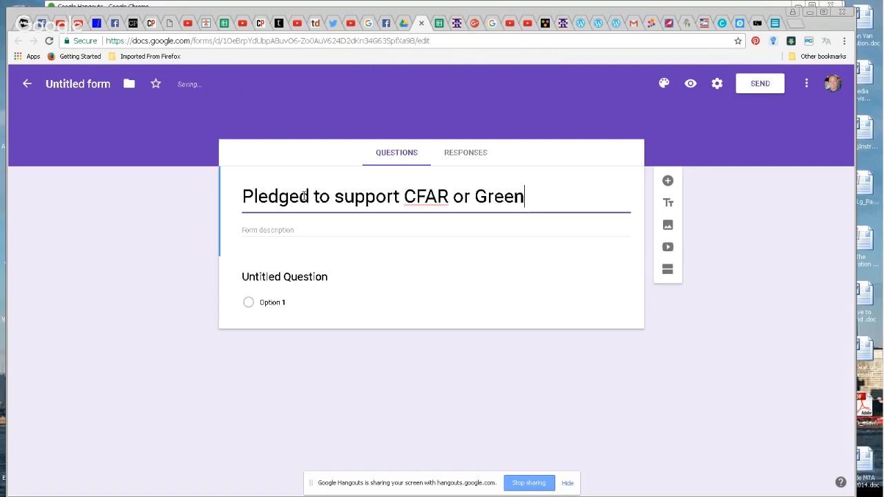
type(" 2018")
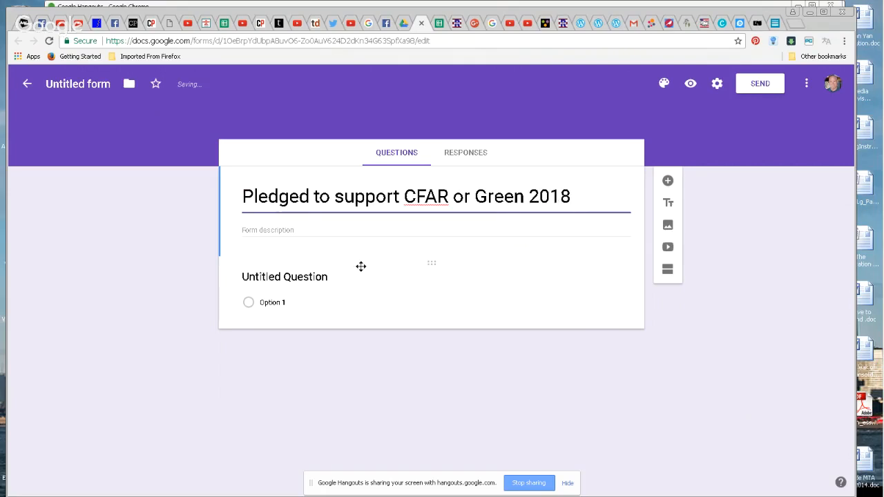
left_click(298, 277)
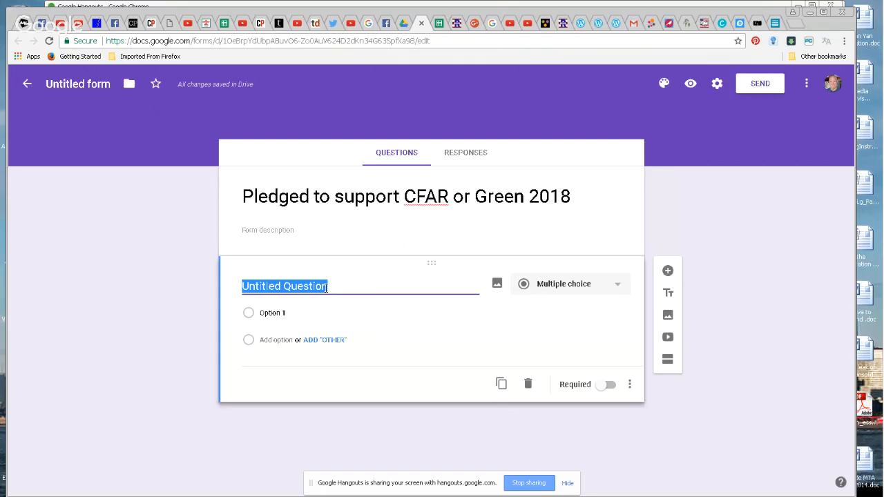
Add questions 'First name', 'Last name' and 'Email address', making Email address required
type("First name")
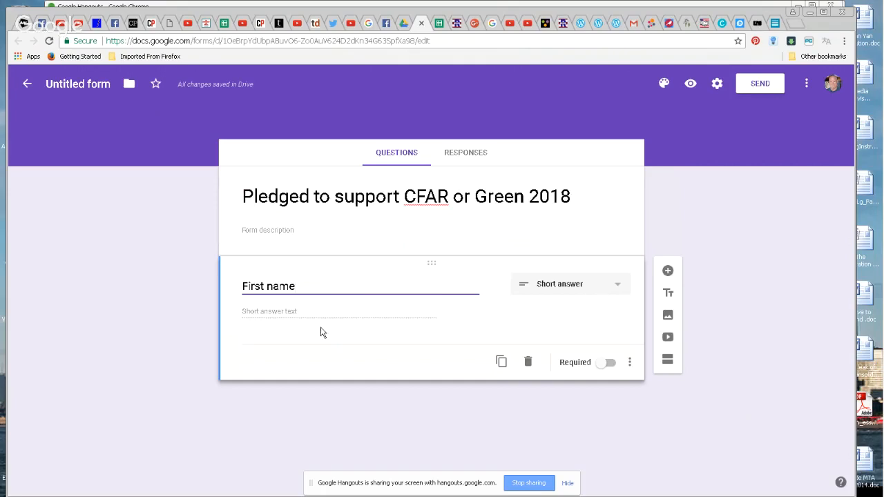
left_click(668, 273)
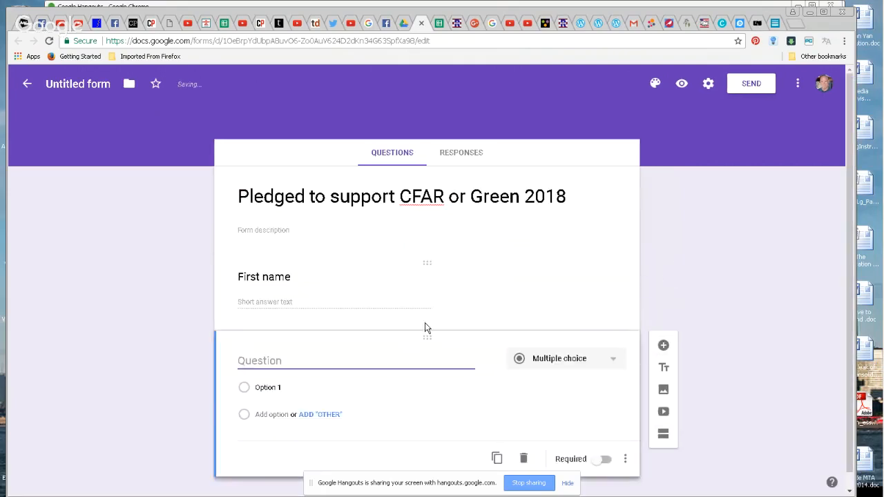
type("L")
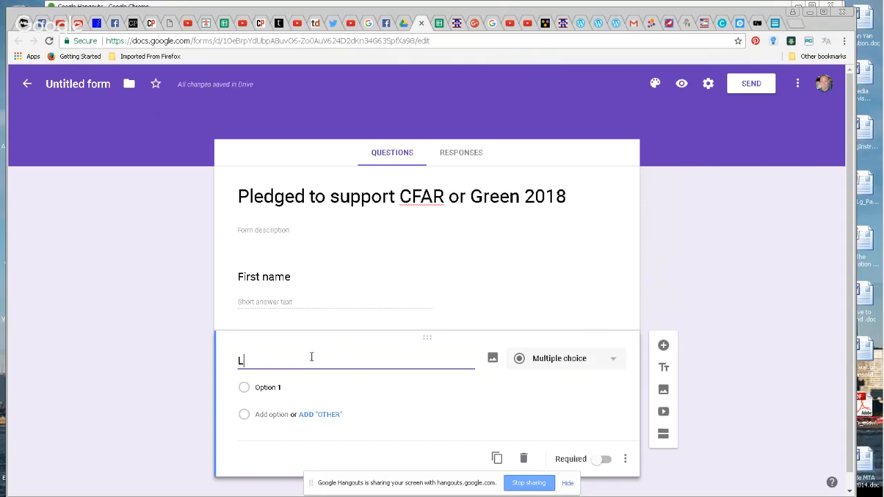
type("ast name")
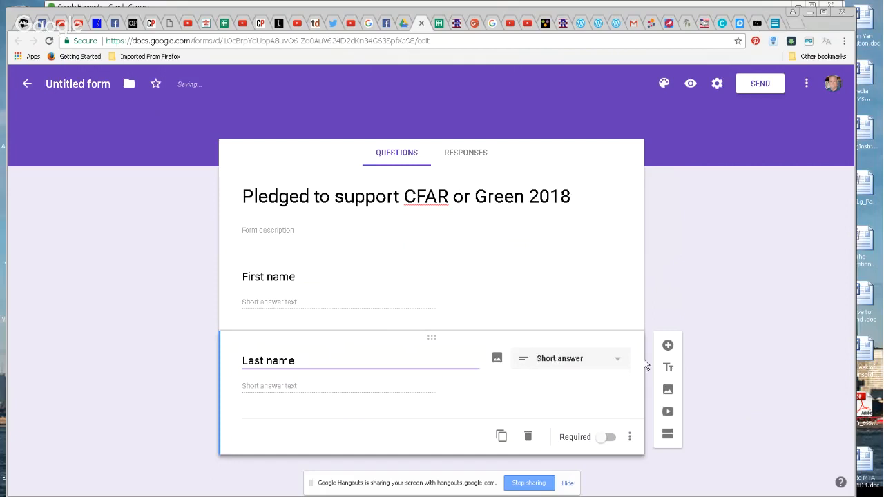
left_click(667, 346)
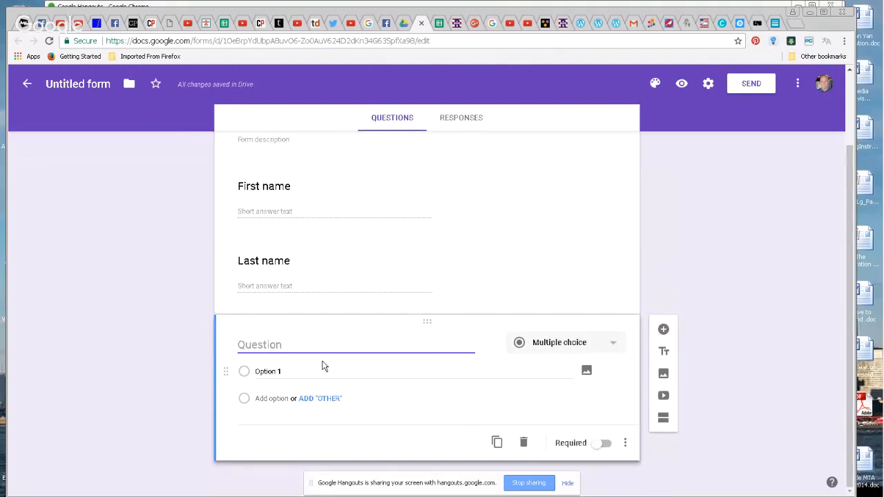
type("e")
key("BackSpace")
type("E")
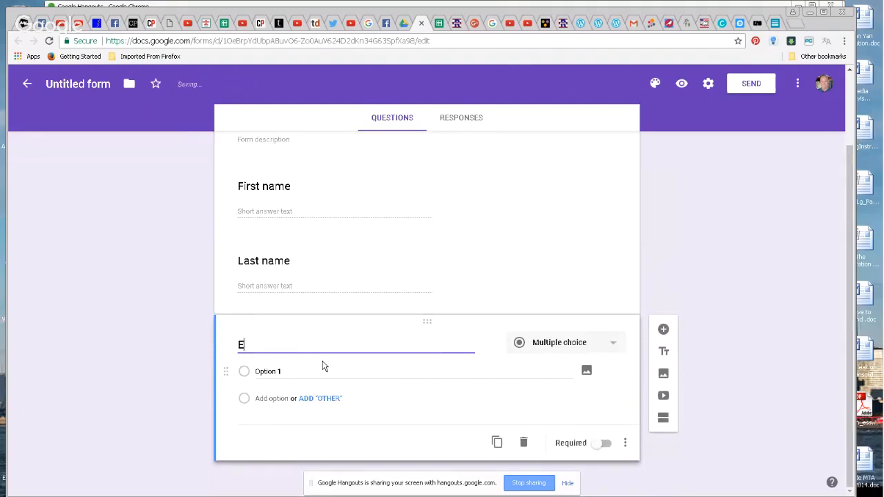
type("mail address")
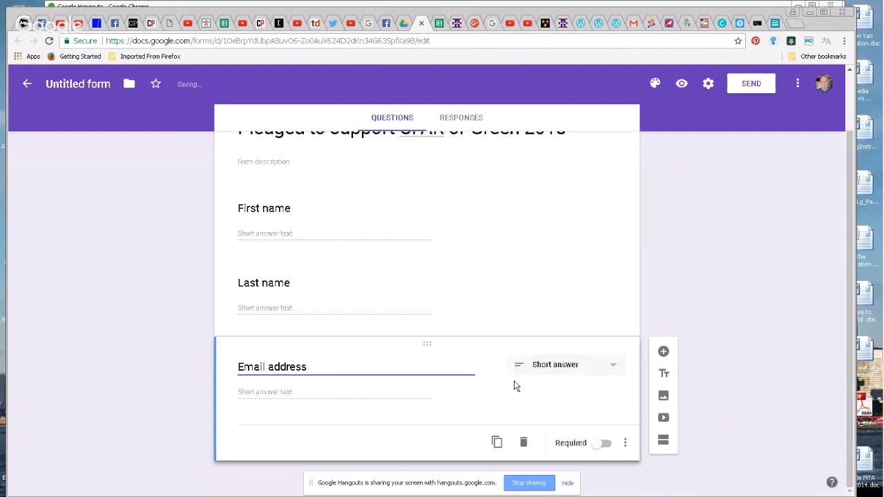
left_click(605, 446)
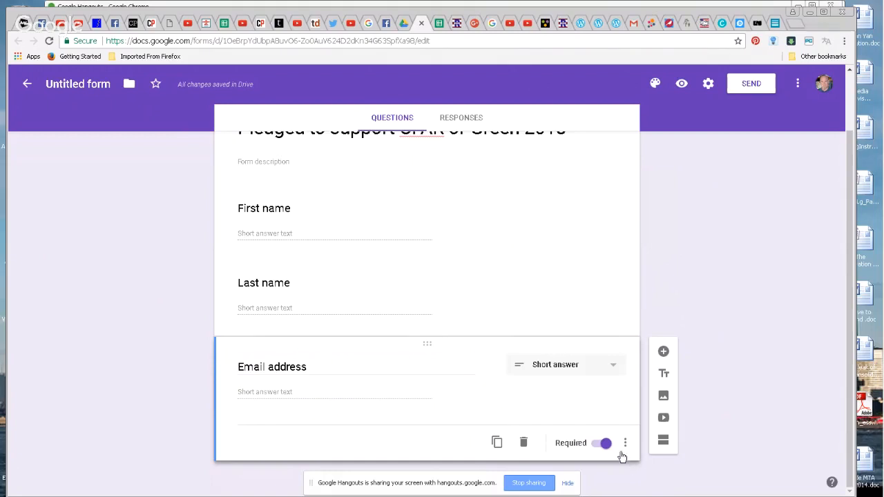
Turn on Required for both the First name and Last name questions
left_click(479, 232)
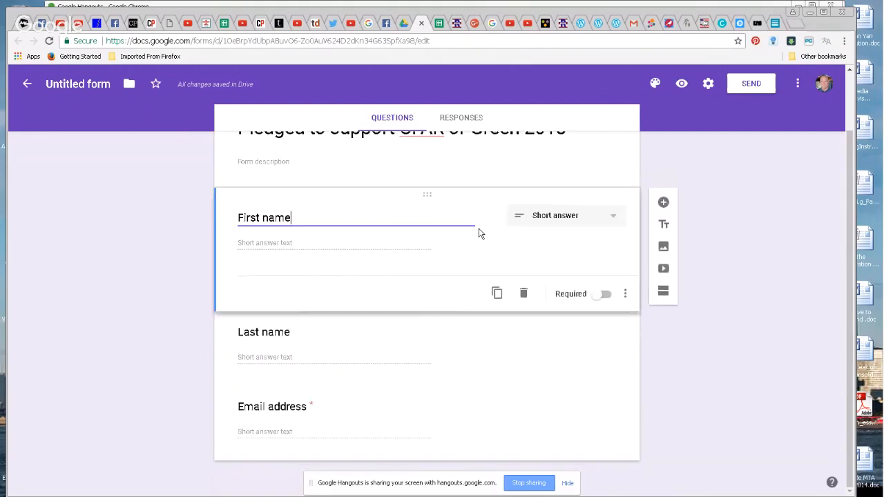
left_click(605, 296)
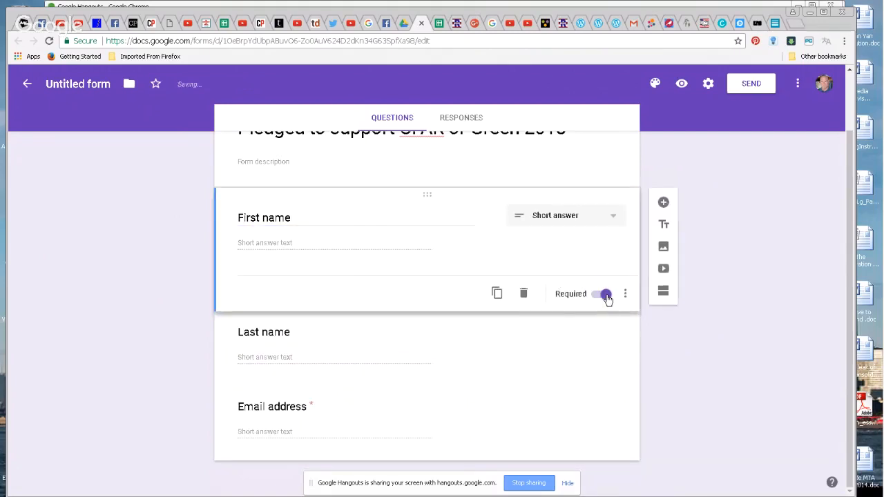
left_click(467, 333)
left_click(600, 372)
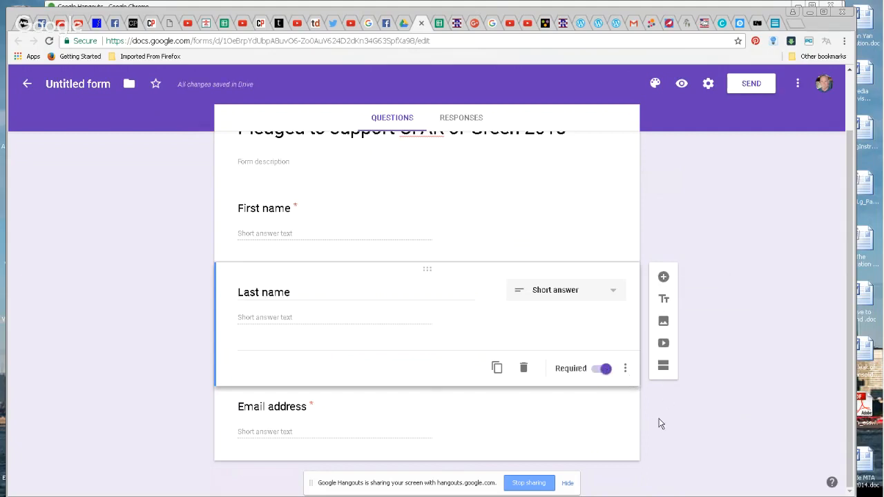
left_click(577, 413)
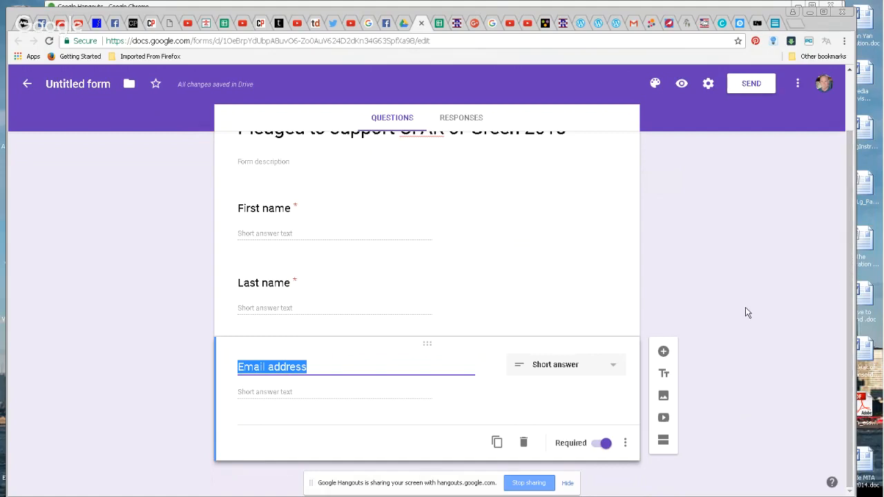
Add a required short-answer question 'State of voter registration'
left_click(664, 352)
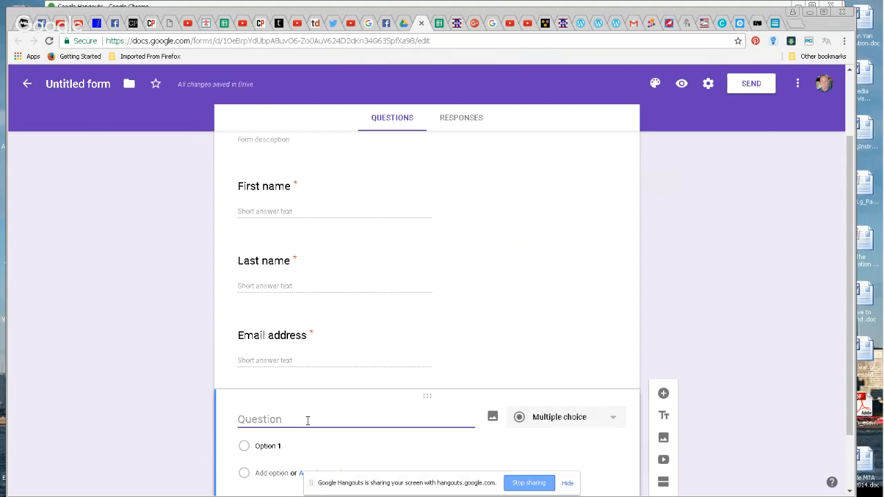
type("State of ")
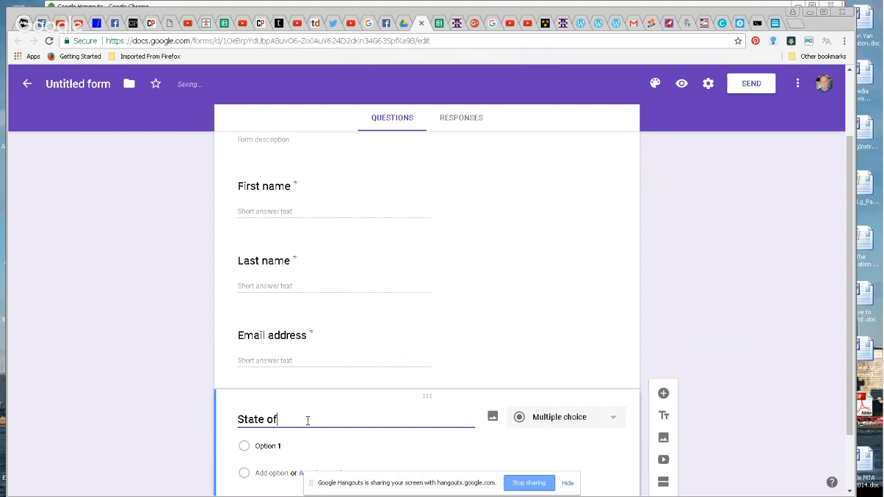
type("vot")
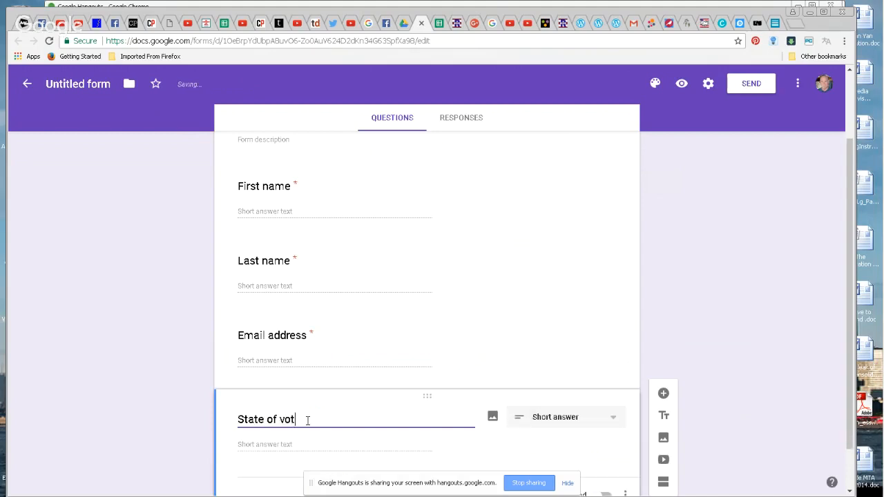
type("er regist")
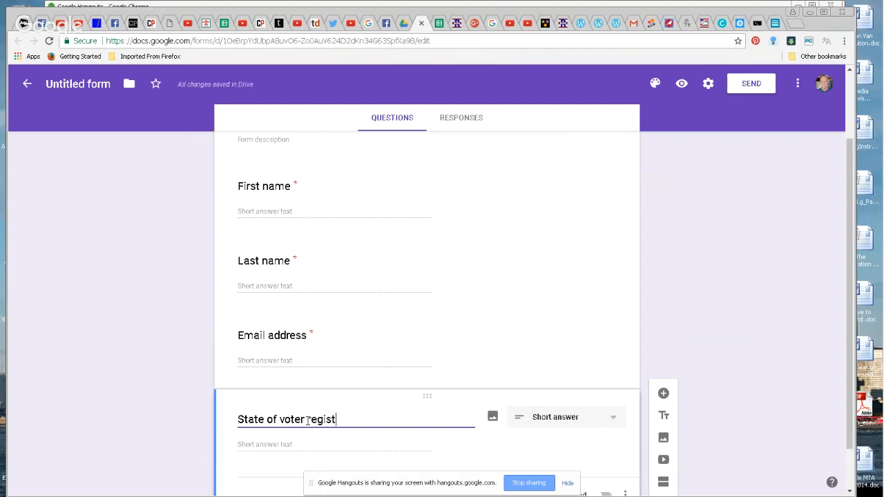
type("ration")
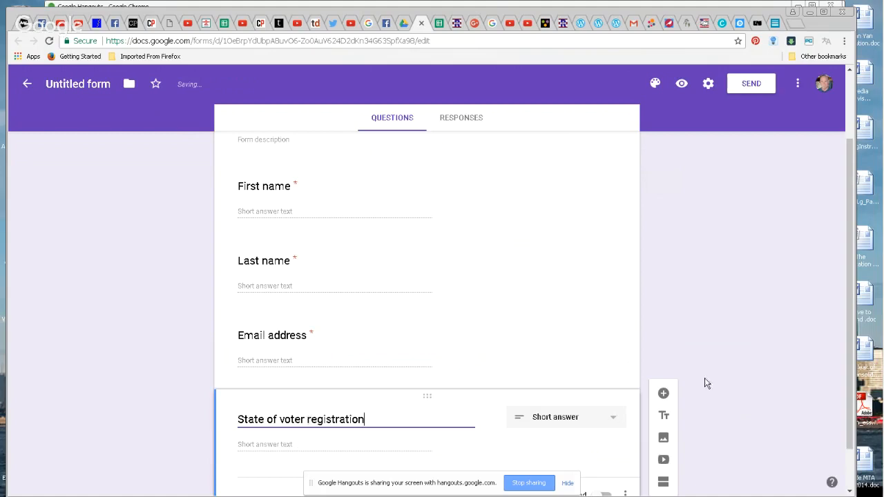
scroll(656, 415, "down", 1)
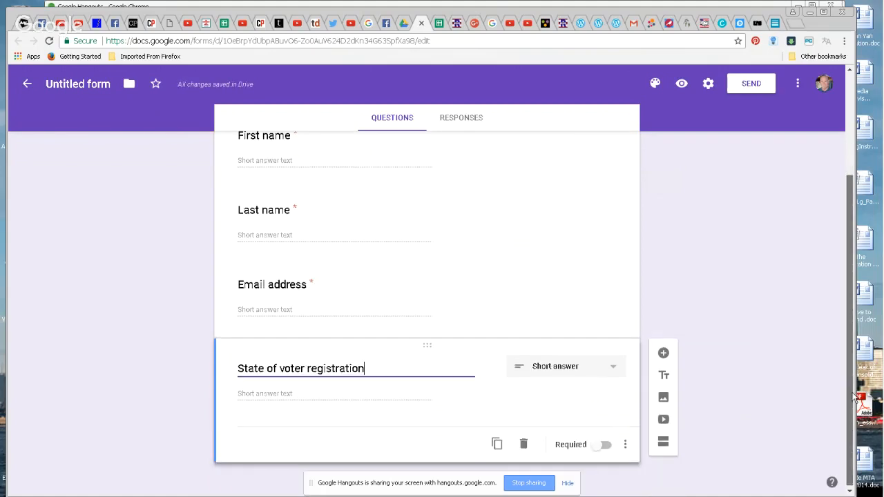
left_click(603, 445)
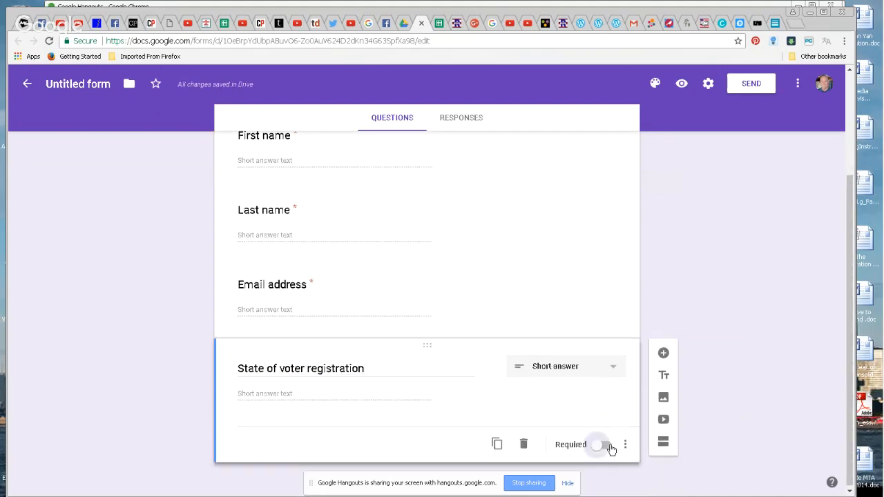
Add a required 'Congressional District' question, then return to the Google Drive tab
left_click(662, 354)
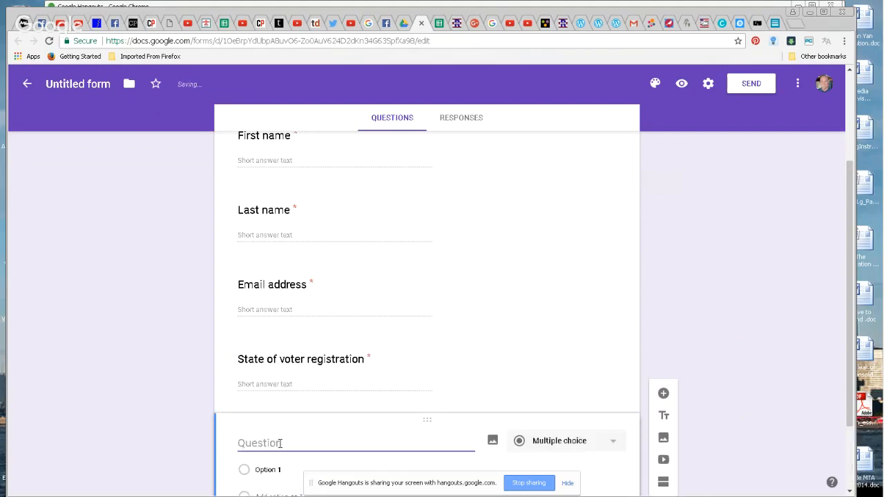
type("Congressional District")
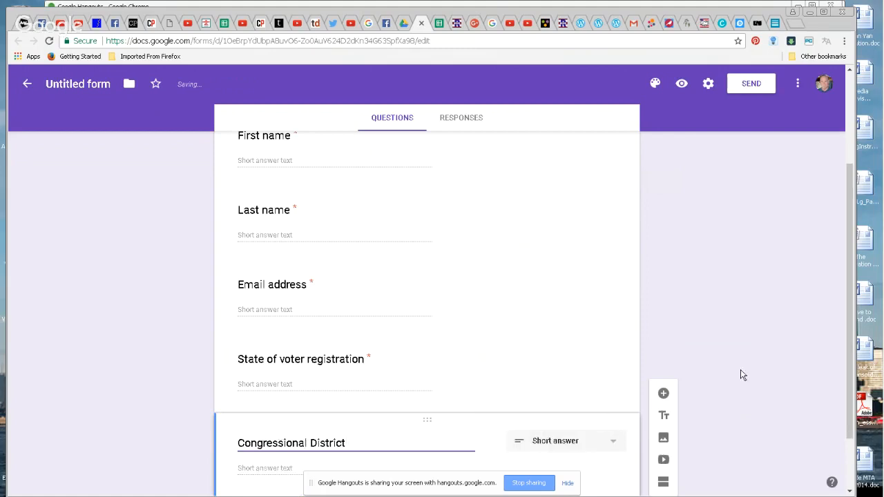
left_click_drag(850, 357, 850, 386)
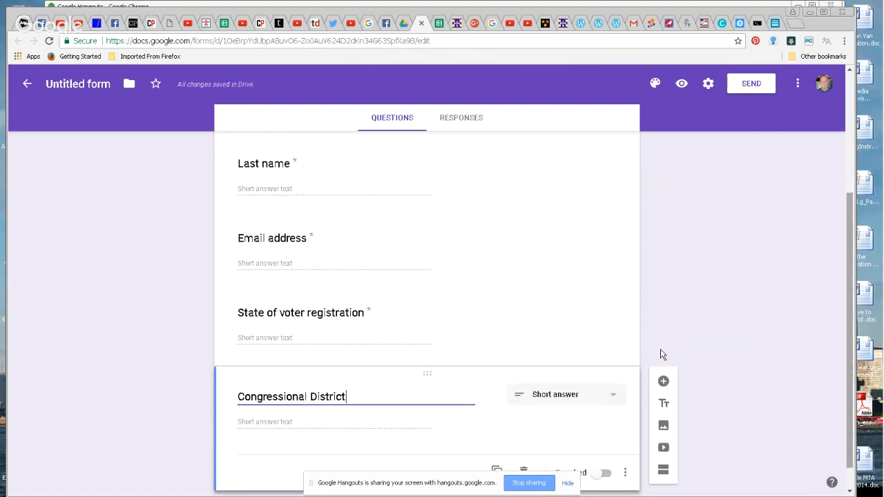
left_click(602, 474)
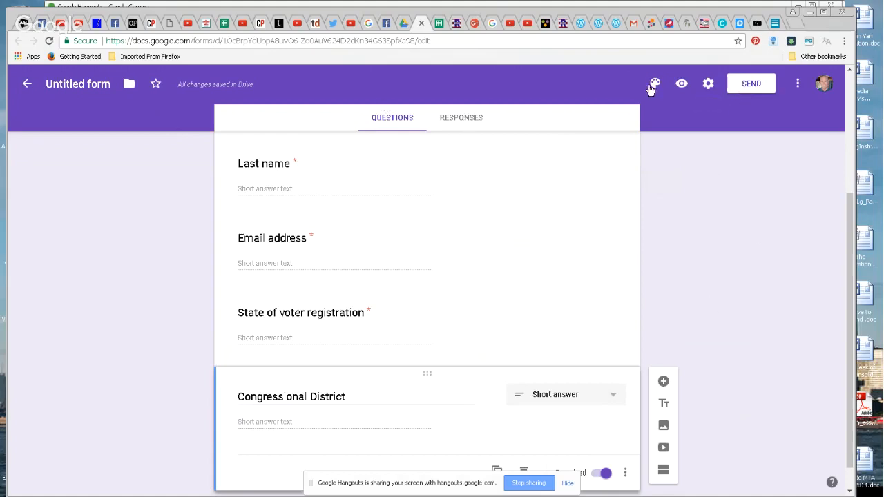
left_click(400, 24)
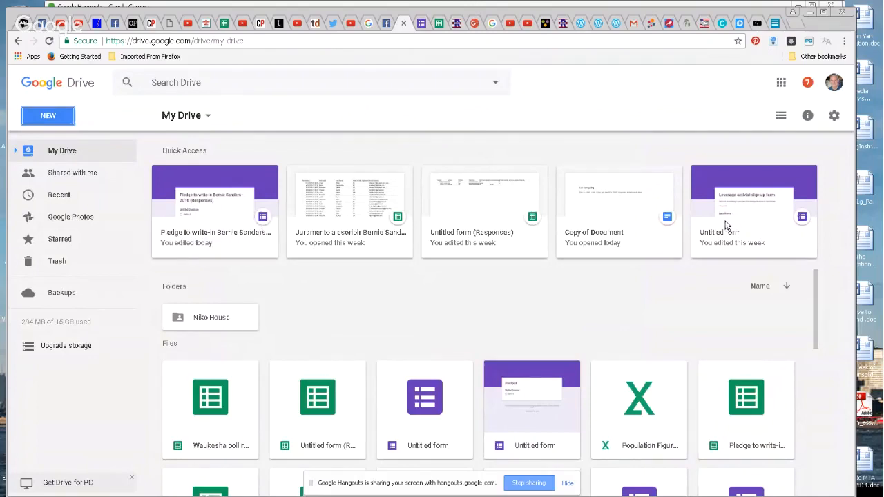
Open and close the activist sign-up form, then reopen the pledge form from Recent
left_click(749, 227)
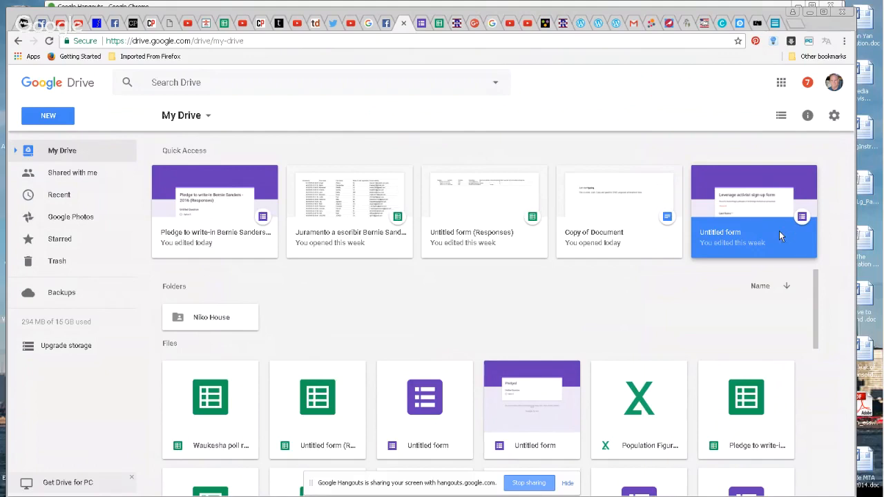
left_click(407, 399)
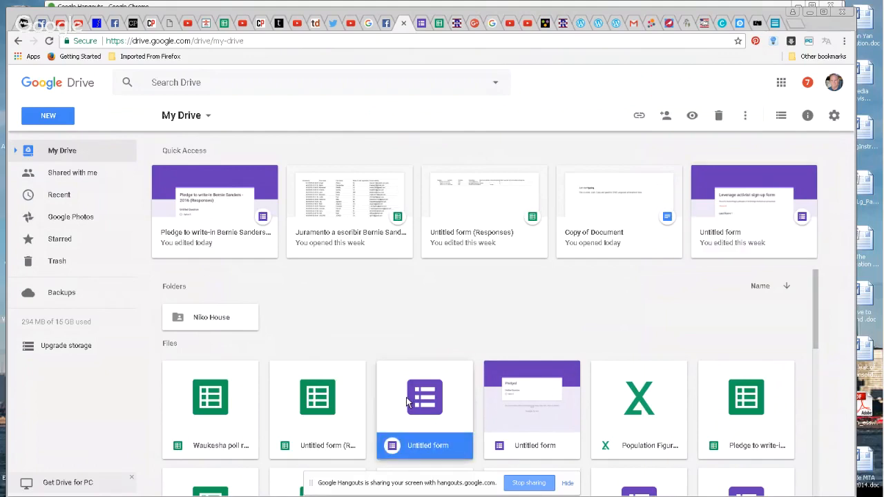
double_click(406, 401)
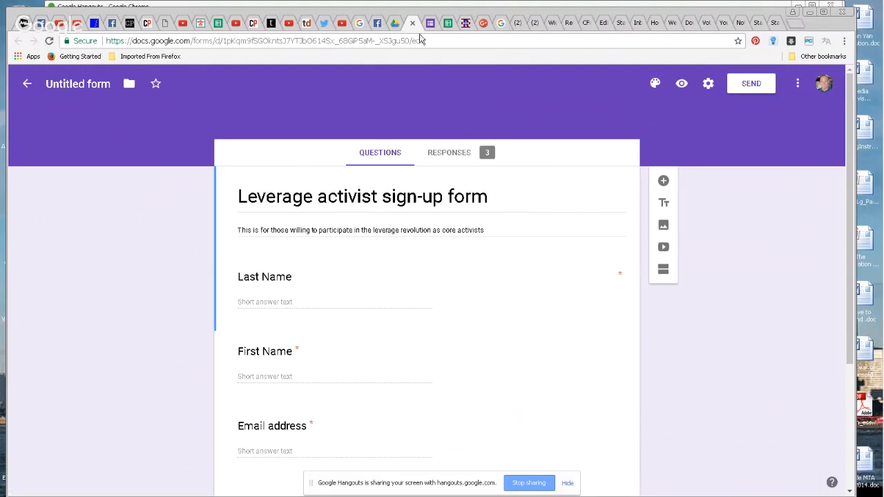
left_click(413, 23)
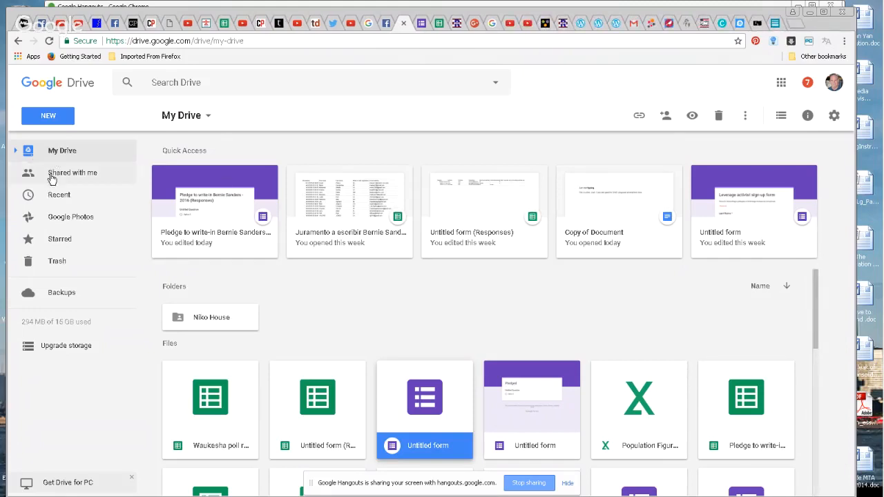
left_click(73, 196)
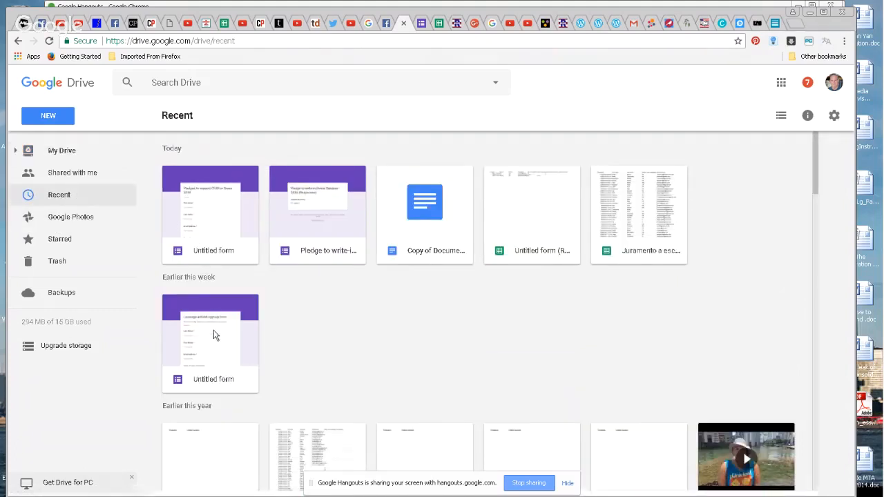
double_click(211, 219)
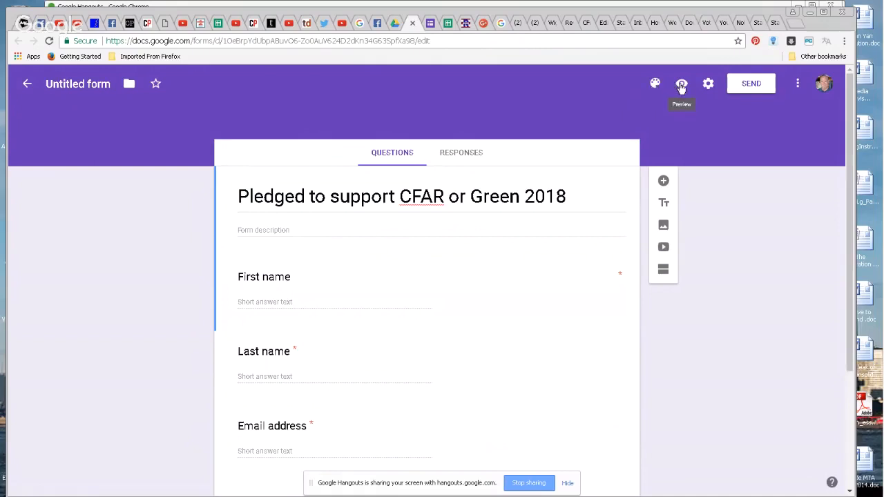
Preview the form and enter a test respondent's first name, last name and e-mail address
left_click(681, 84)
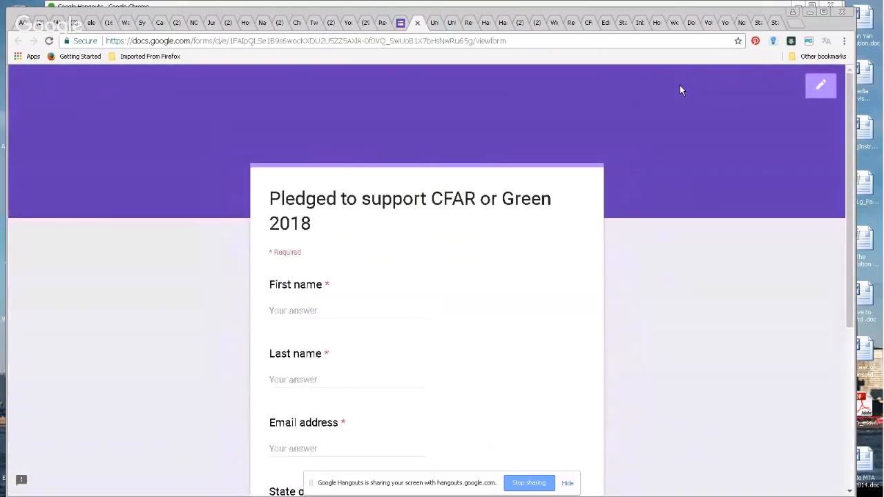
left_click(327, 309)
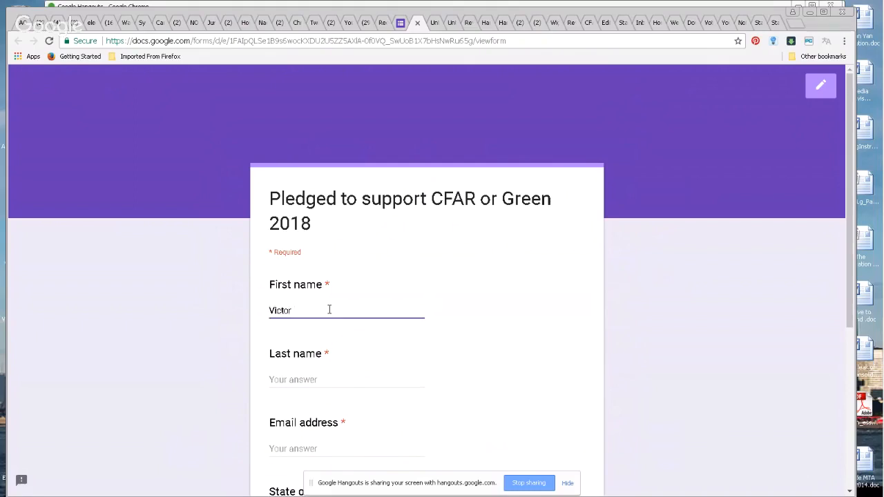
left_click(310, 380)
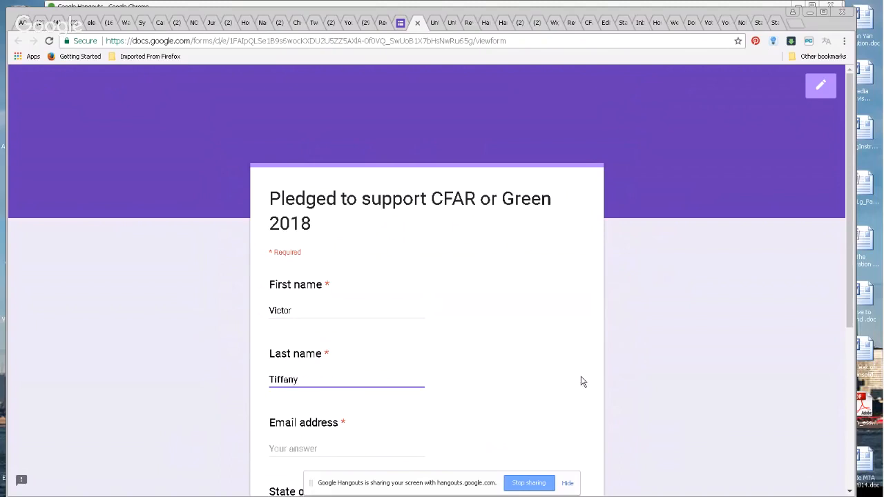
left_click(292, 448)
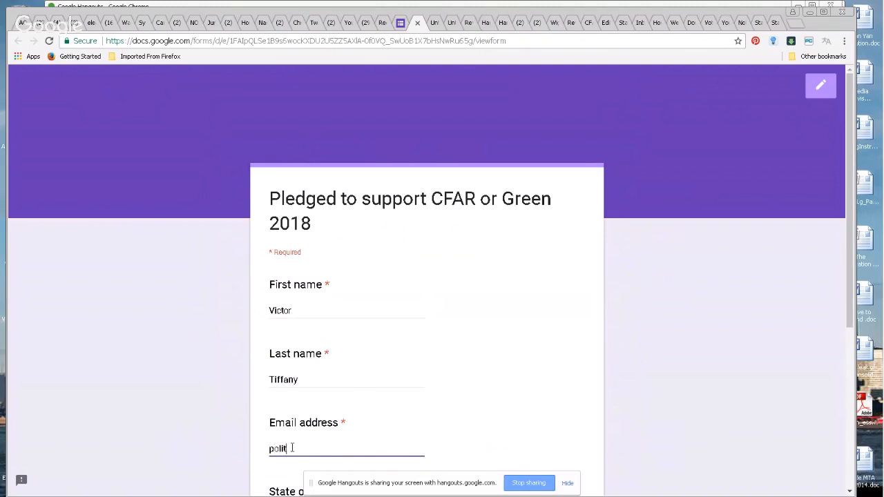
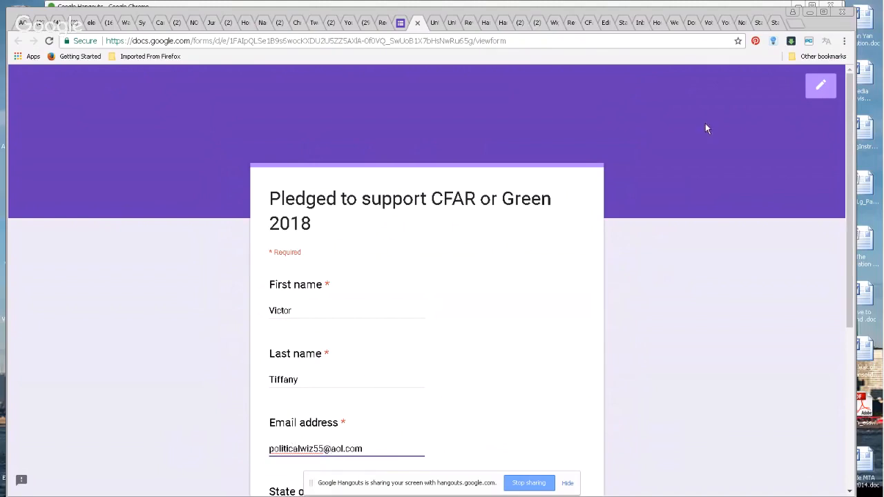
Enter state NY and district 23, copy the form's URL, and submit the response
left_click_drag(850, 138, 857, 228)
left_click(304, 370)
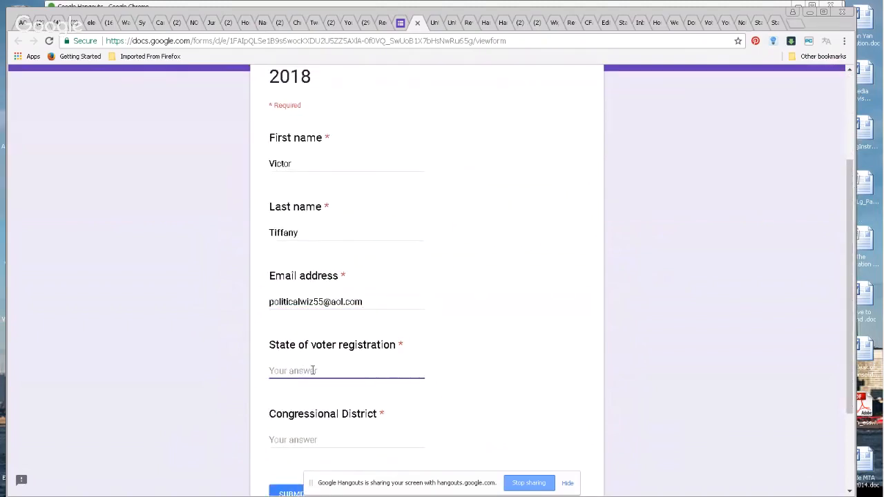
type("NY")
left_click(336, 440)
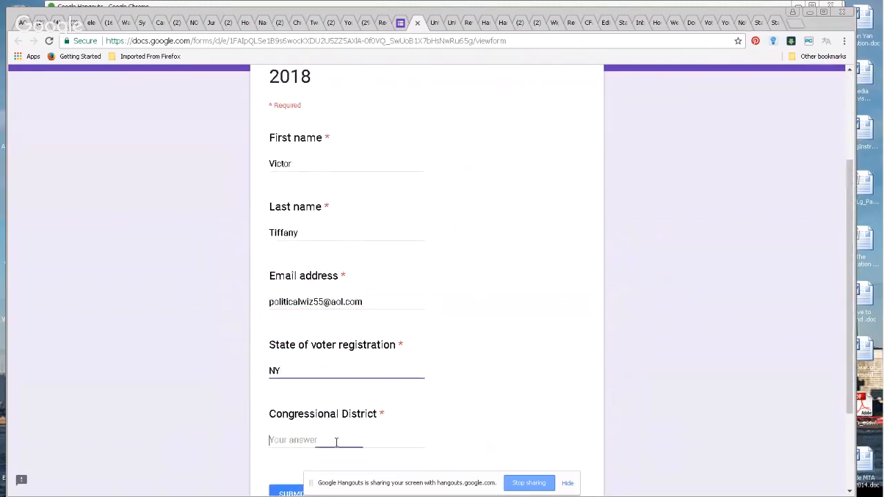
type("23")
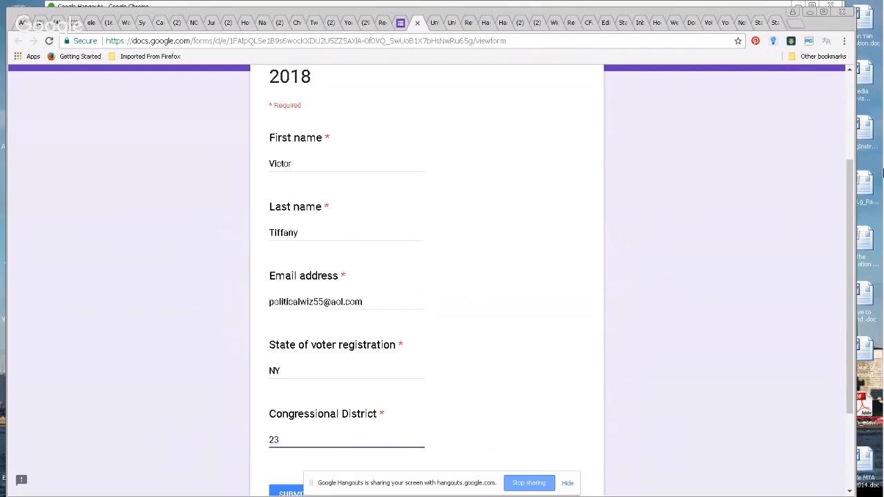
left_click_drag(852, 181, 852, 225)
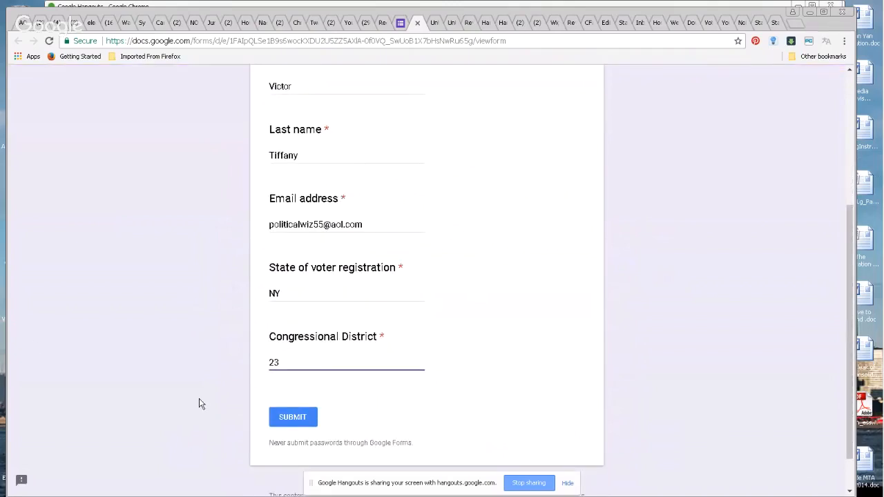
left_click(511, 42)
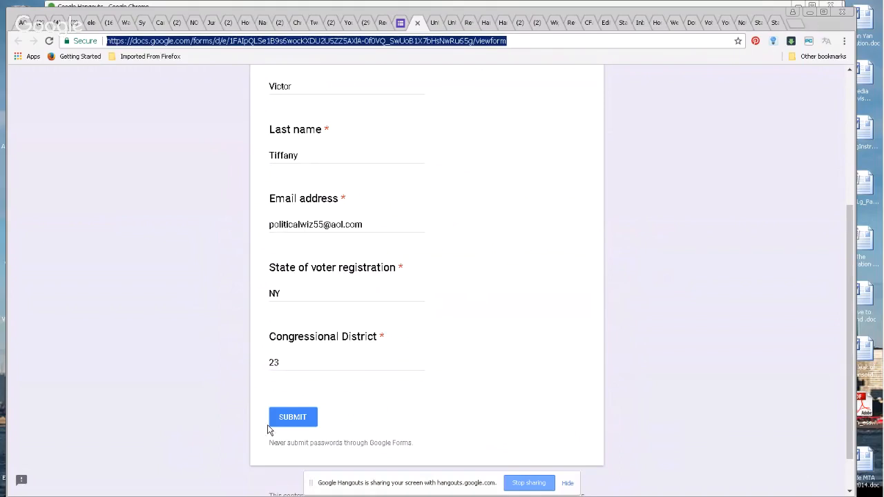
left_click(290, 418)
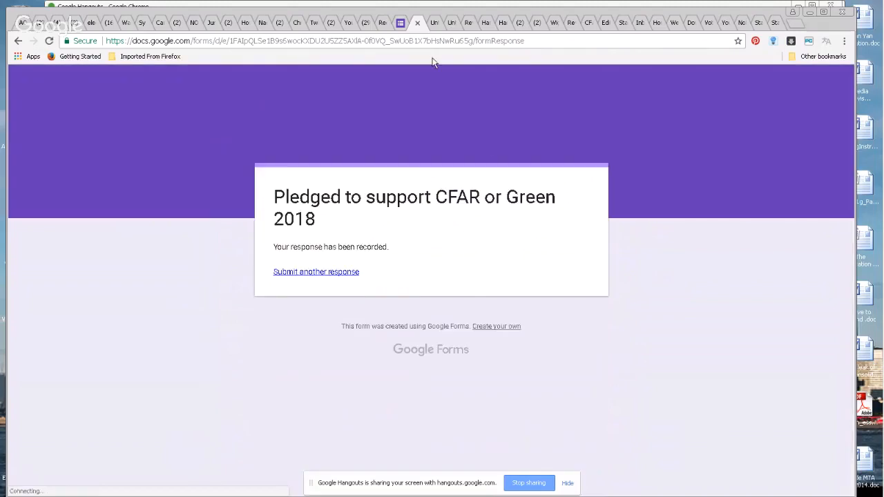
left_click(417, 24)
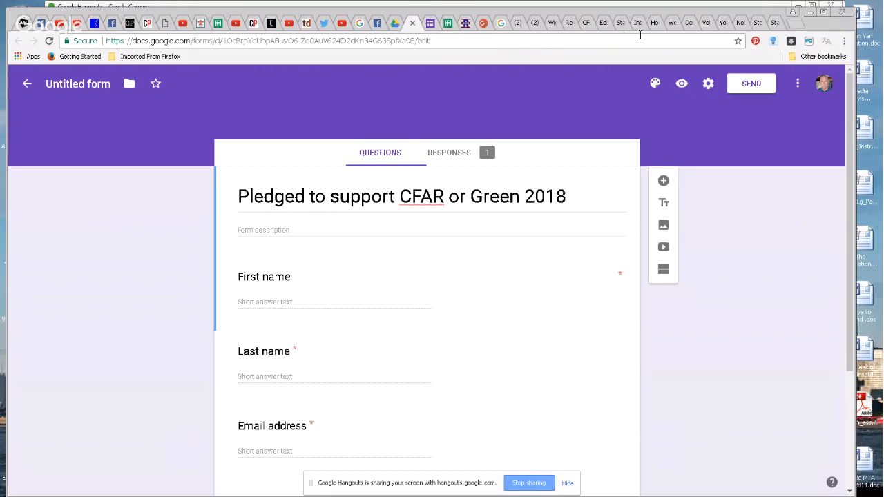
Close the extra form tabs and switch to the WordPress editor for 'Tutorial post: voter lists'
left_click(412, 24)
left_click(413, 24)
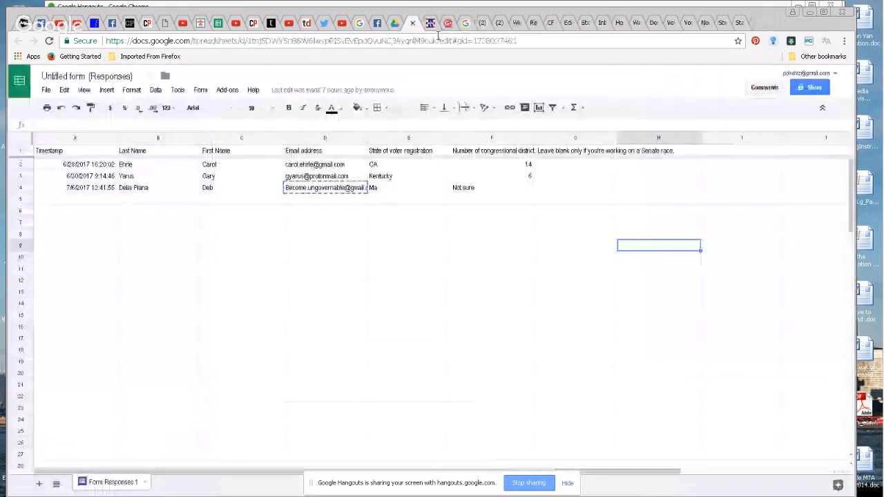
left_click(395, 24)
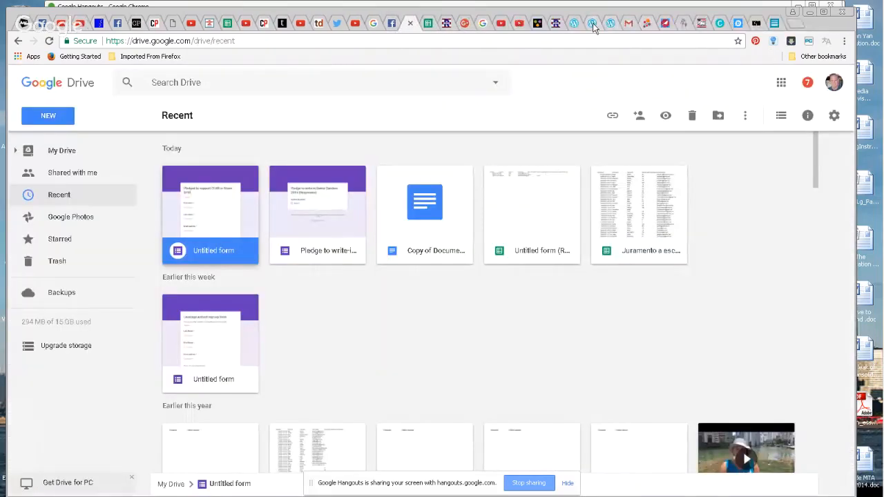
left_click(591, 24)
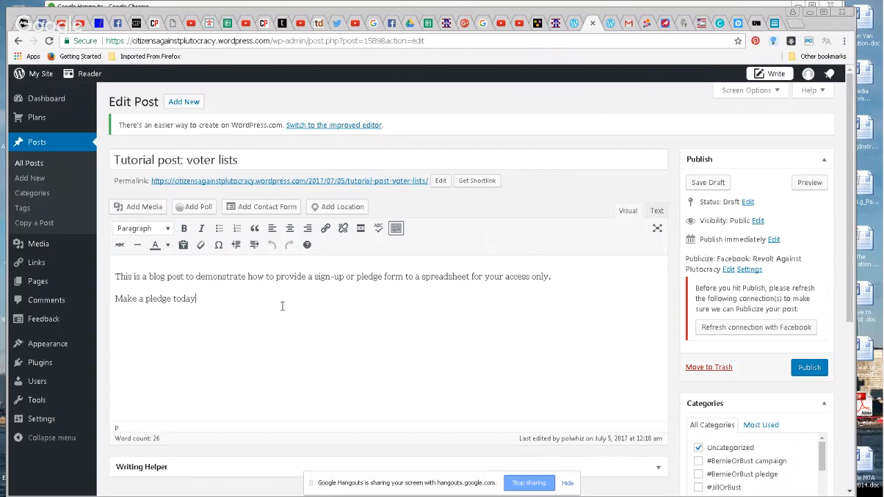
Finish the pledge sentence with 'by signing up here'
type("by s")
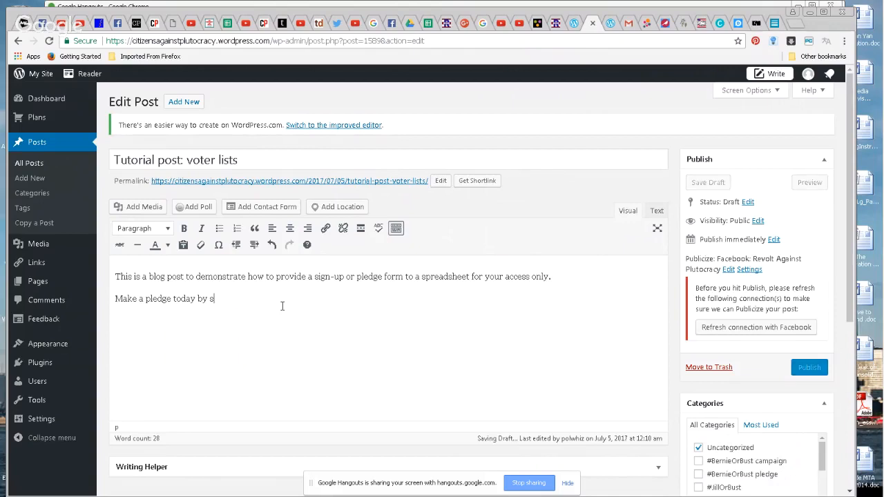
type("igned")
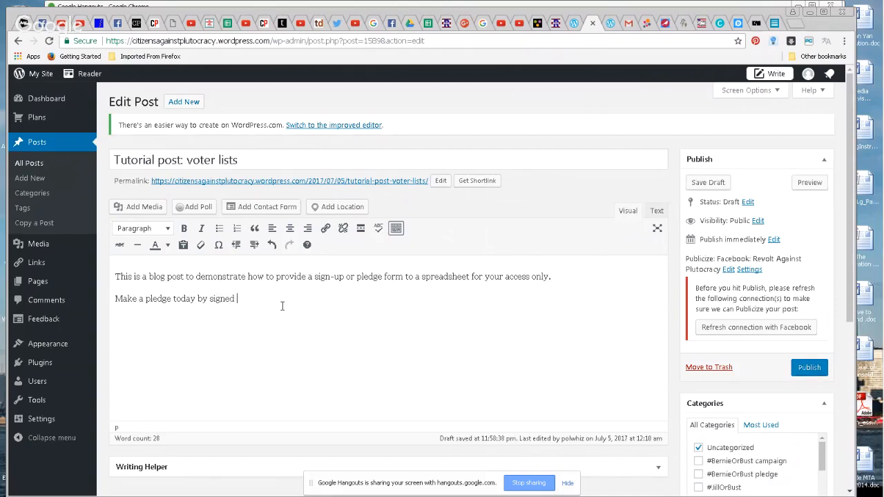
key("BackSpace")
key("BackSpace")
type("ing up here")
Link 'here' to the pasted Google Form URL, opening in a new tab, and add a period
left_click_drag(272, 298, 252, 299)
left_click(324, 230)
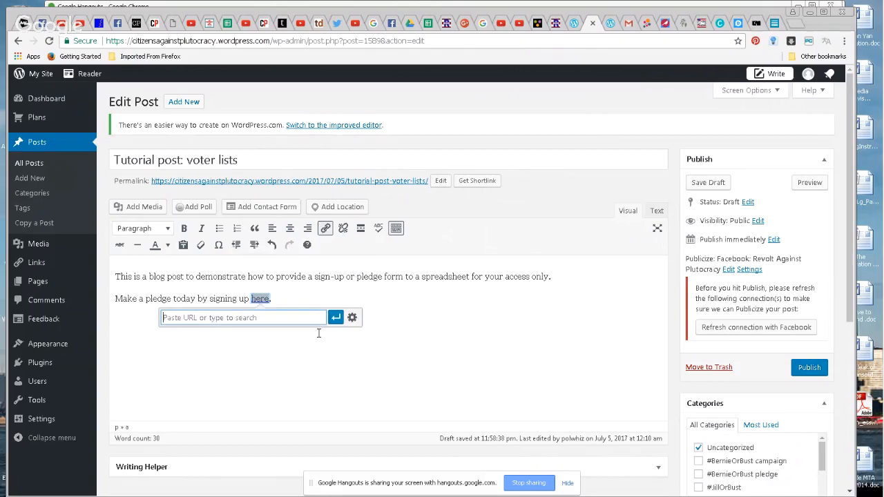
key("ctrl+v")
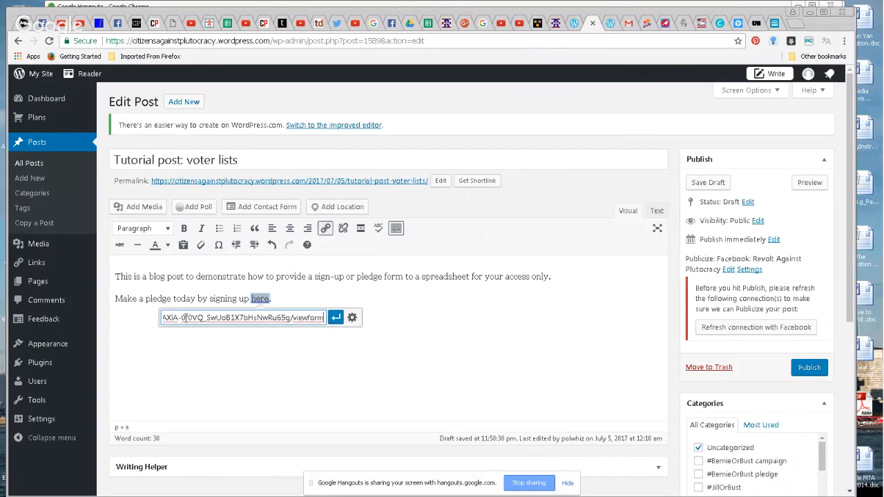
left_click(352, 318)
left_click(355, 226)
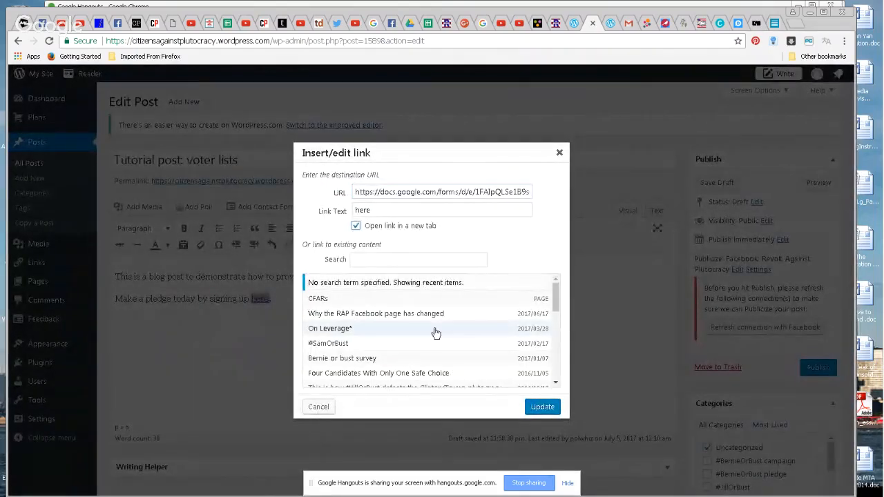
left_click(542, 407)
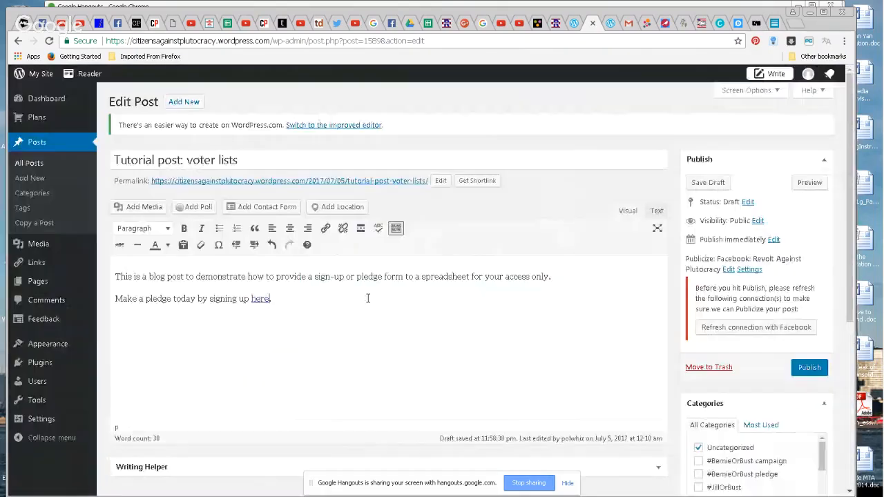
type(".")
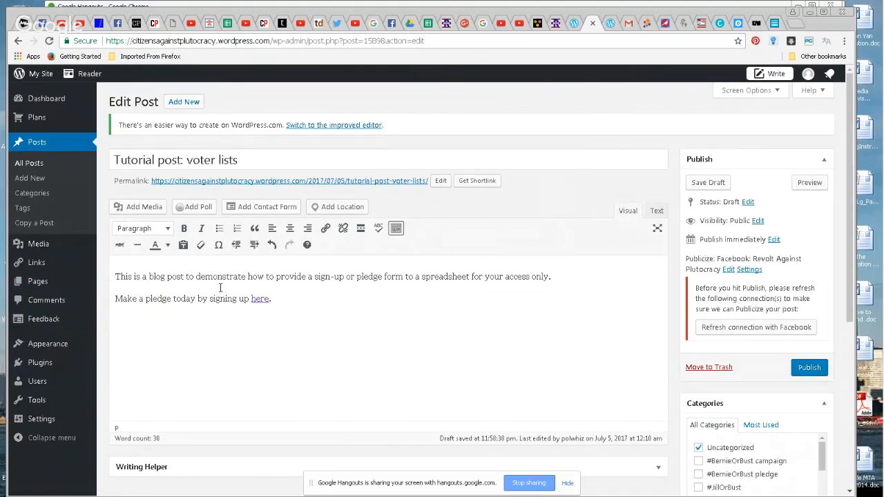
Insert the pledge image into the post and give it a custom link to the form's URL
left_click(159, 207)
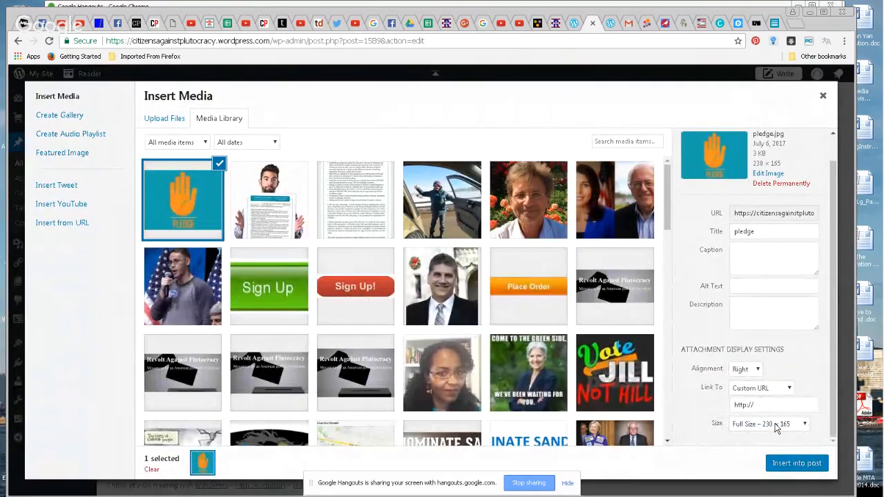
left_click(792, 466)
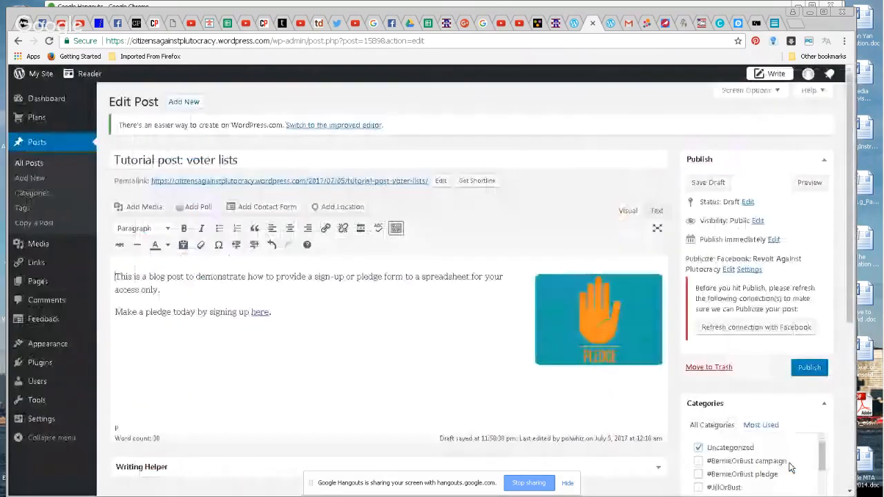
left_click(608, 338)
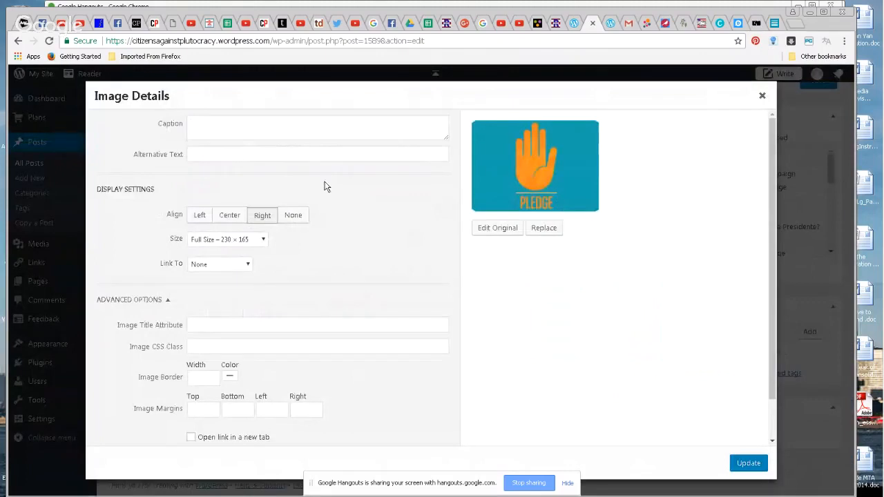
left_click(245, 267)
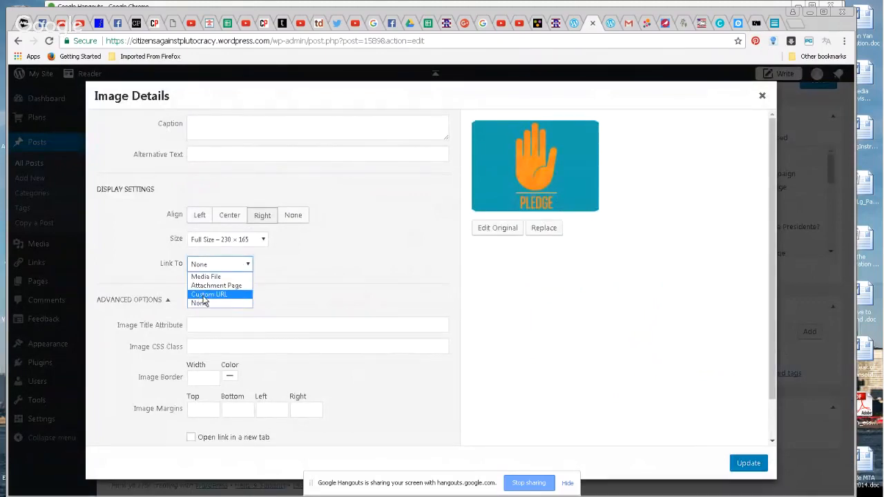
left_click(204, 295)
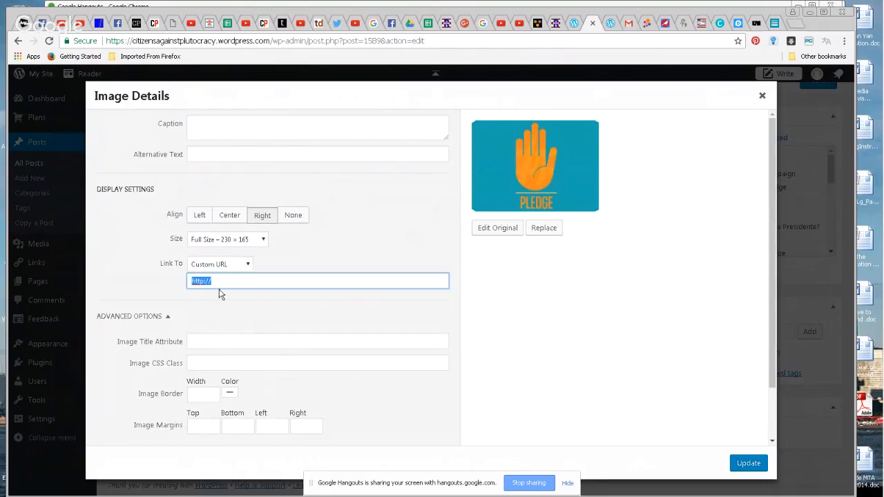
type("https://docs.google.com/forms/d/e/1FAIpQLSe1B9s6wocKXDU2U5ZZ5AXIA-0f0VQ_SwUoB1X7bHsNwRu65g/viewform")
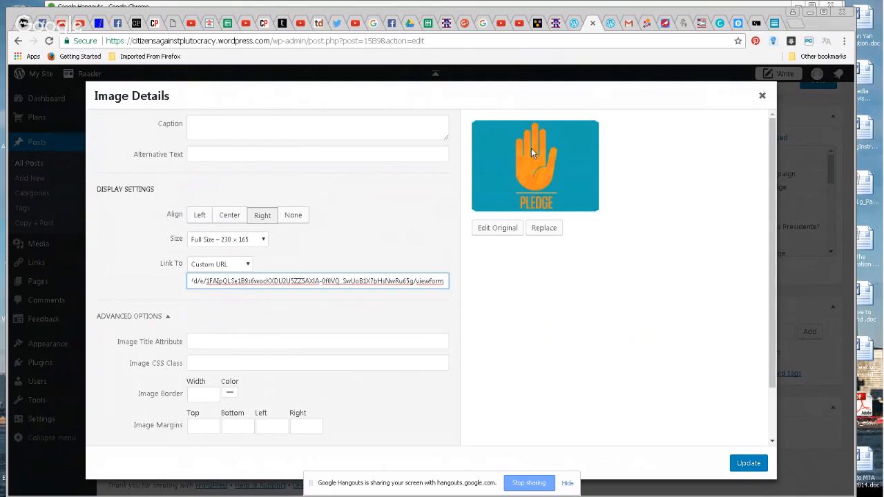
left_click(742, 464)
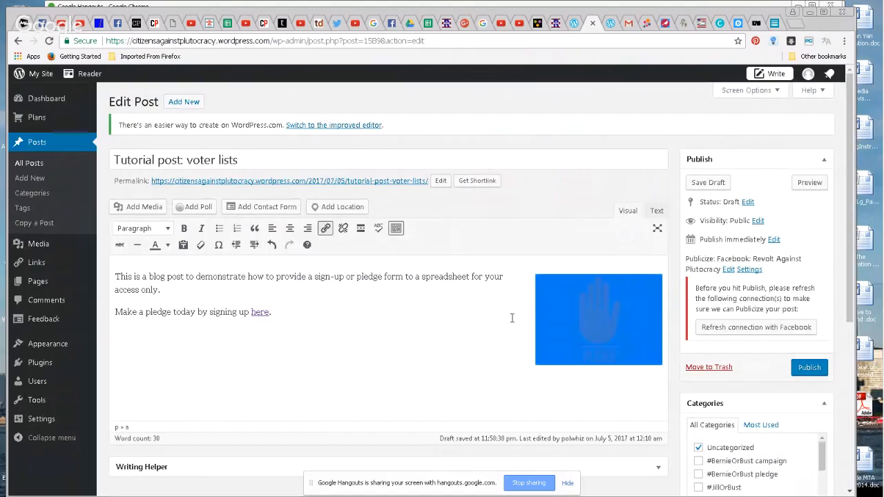
left_click(512, 318)
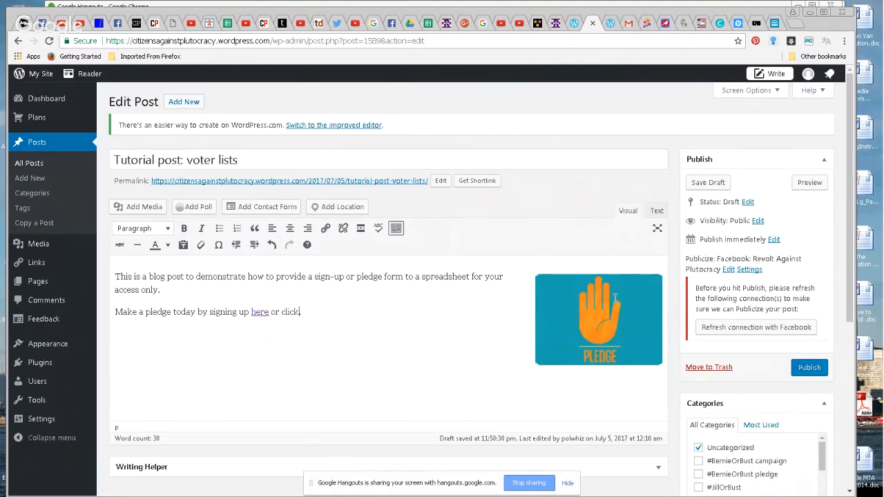
Finish the sentence as 'or click on the pledge symbol ==>>' and preview the post
type("on the pledge symp.")
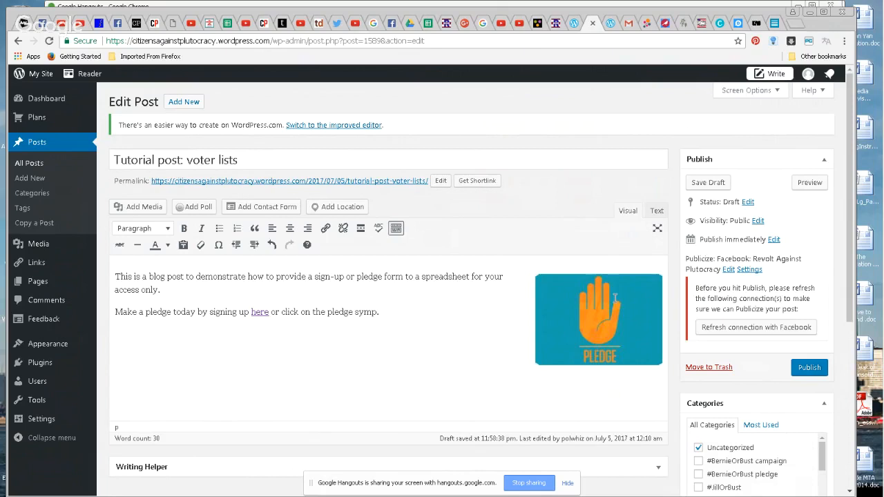
type("bn")
left_click(807, 185)
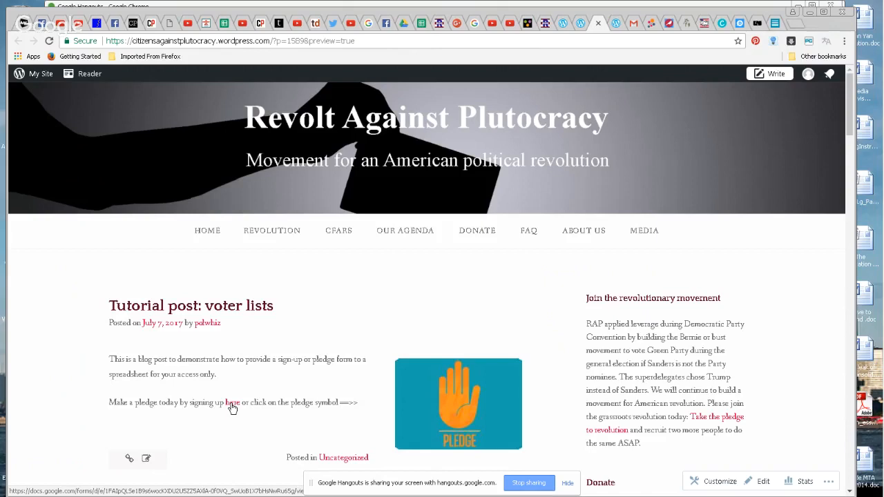
Confirm the 'here' link and the PLEDGE image each open the pledge form, closing each form tab
left_click(232, 403)
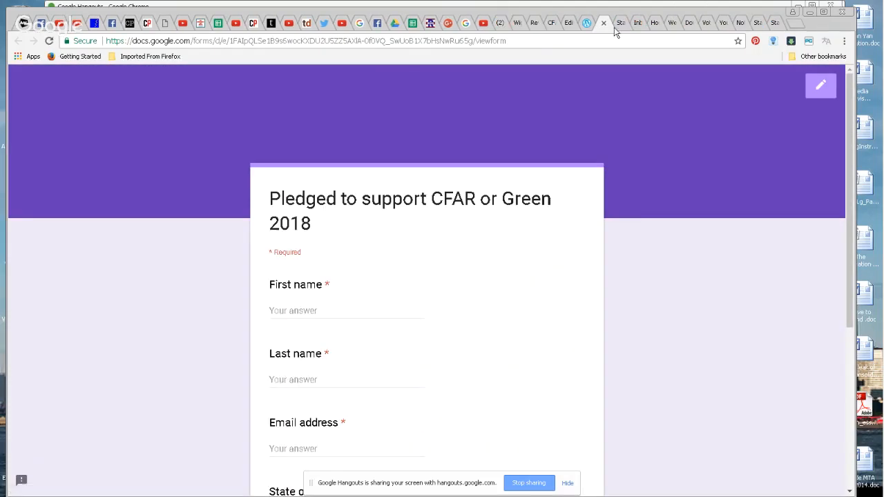
left_click(603, 24)
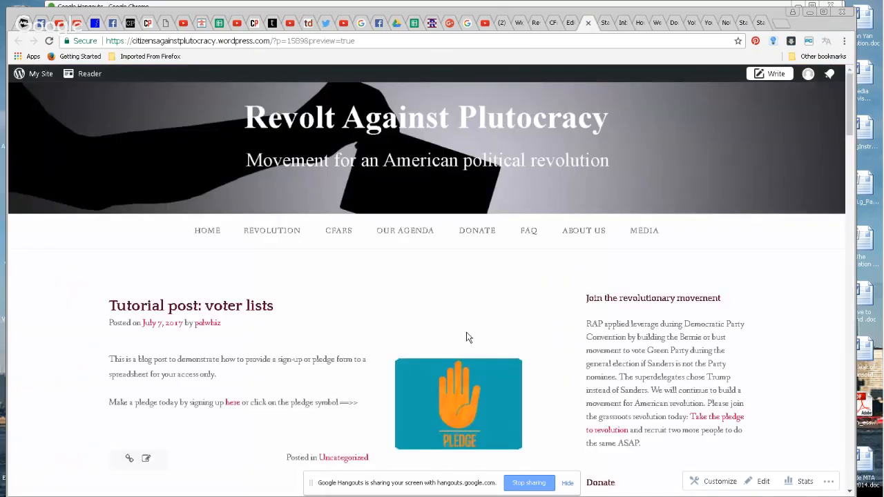
left_click(467, 397)
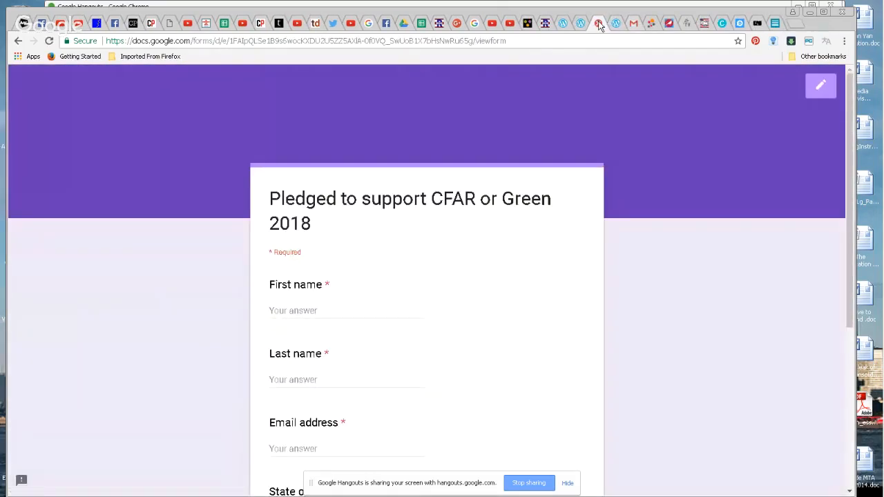
left_click(598, 24)
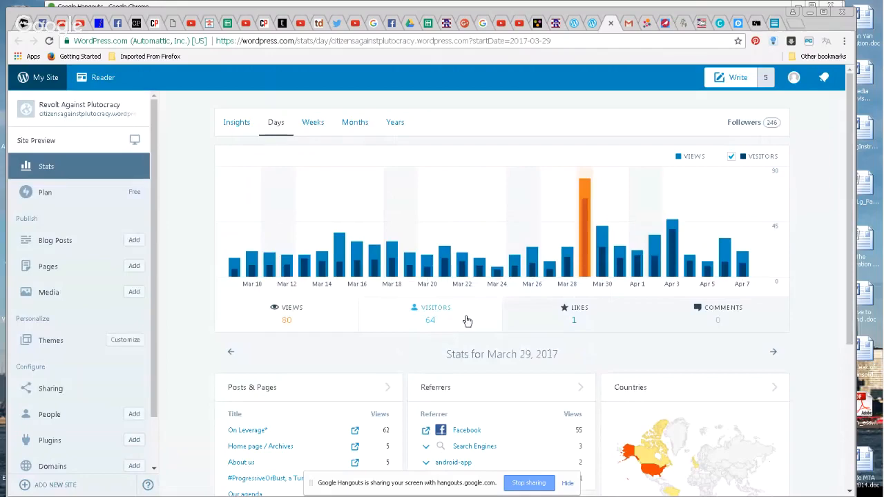
Return to the 'Tutorial post: voter lists' editor and stop screen sharing
left_click(589, 24)
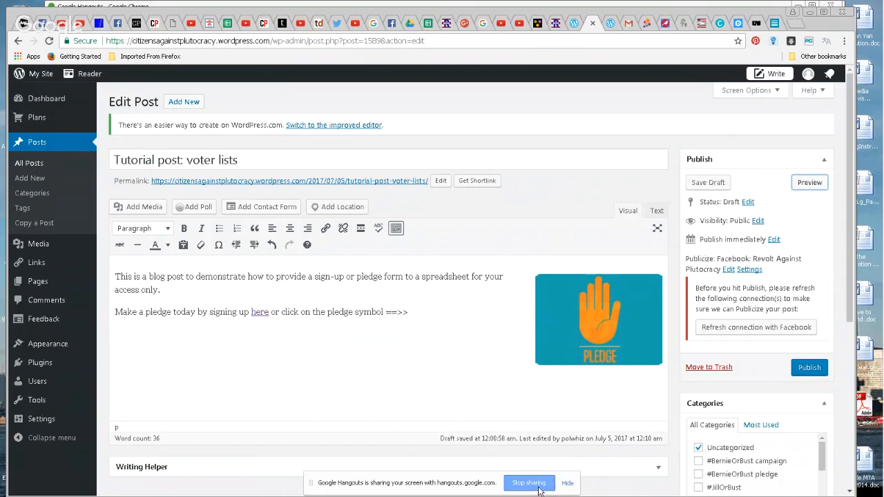
left_click(539, 487)
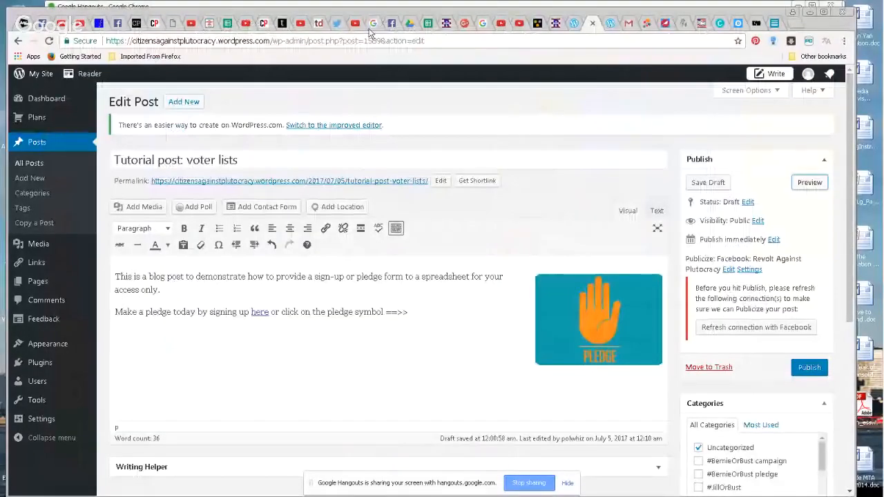
Open the 'Untitled form (Responses)' spreadsheet from Drive's Recent files, then close it
left_click(409, 24)
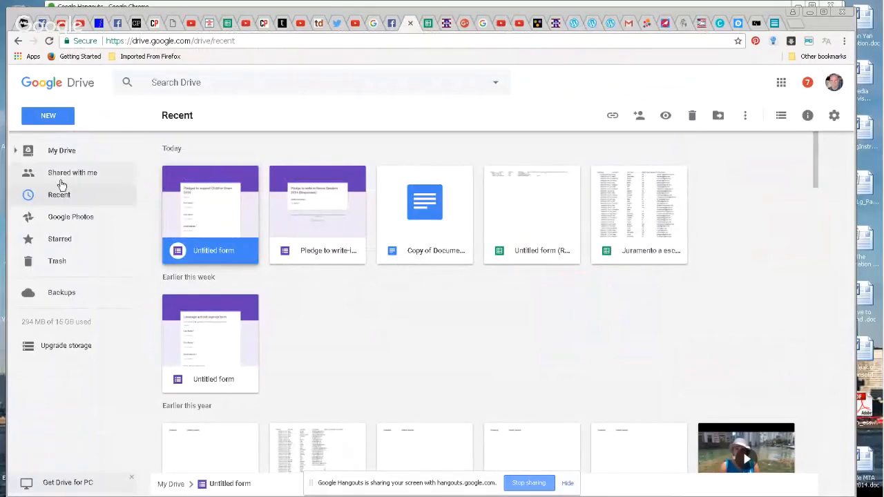
left_click(50, 152)
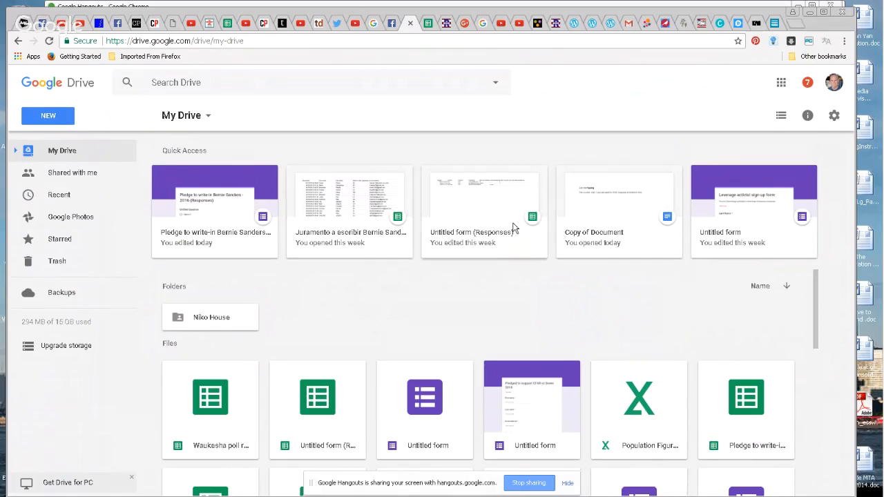
left_click(58, 196)
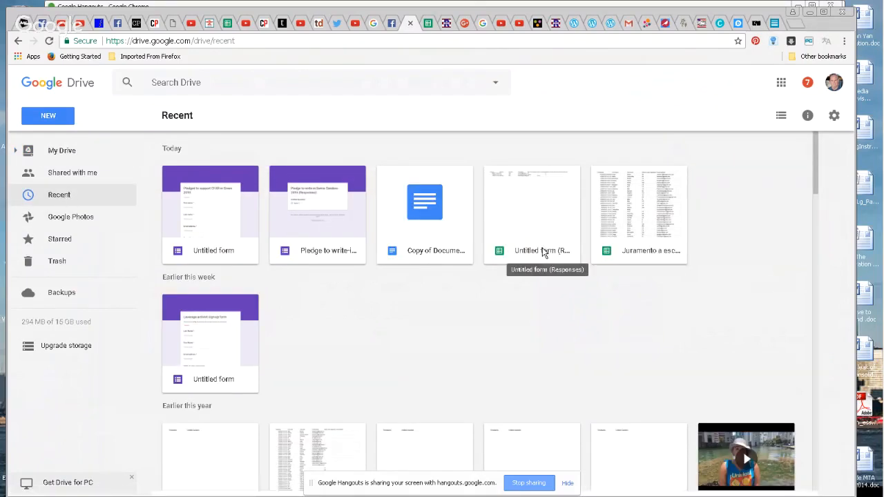
left_click(500, 254)
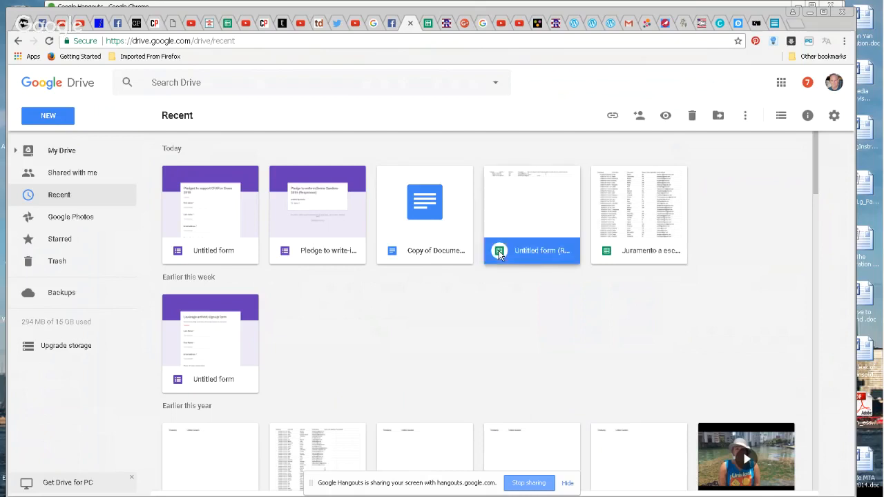
double_click(499, 255)
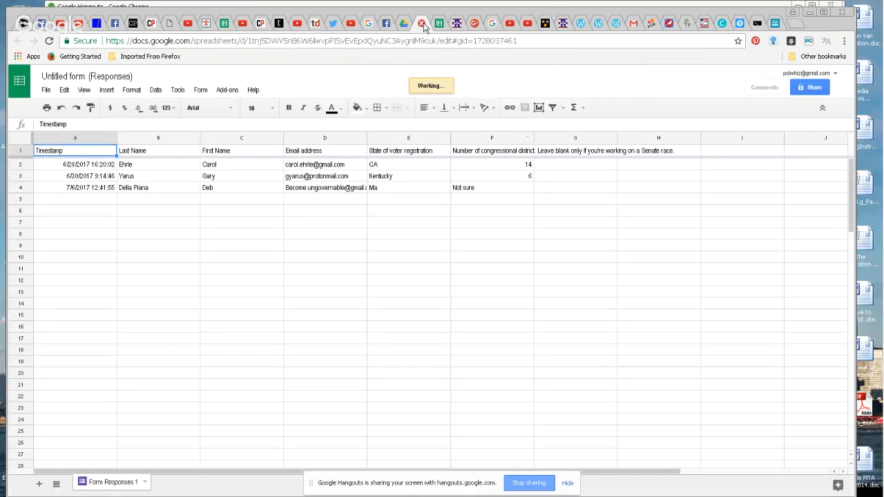
key("ctrl+w")
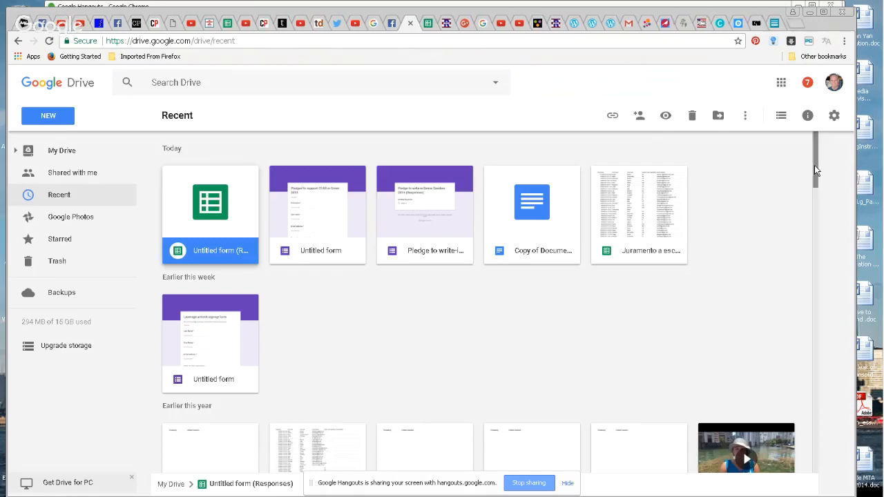
Browse the Recent files list and reopen the 'Untitled form (Responses)' spreadsheet
left_click_drag(814, 168, 817, 183)
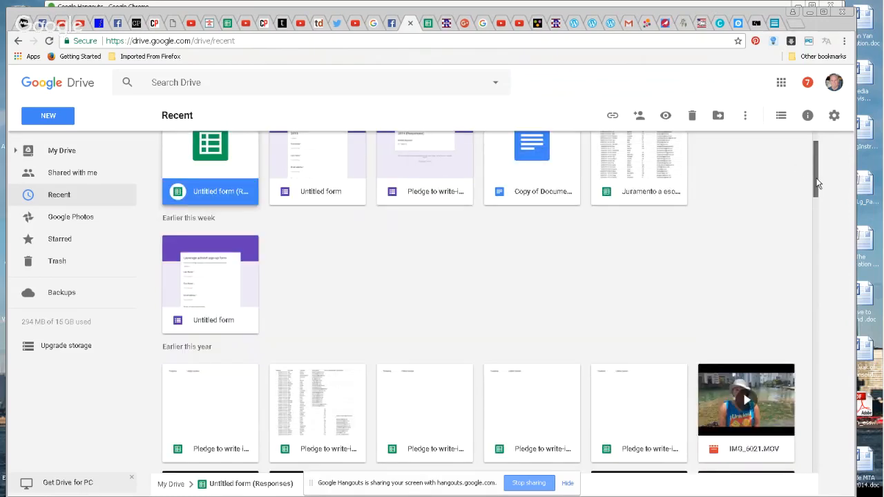
scroll(816, 184, "down", 2)
left_click(184, 247)
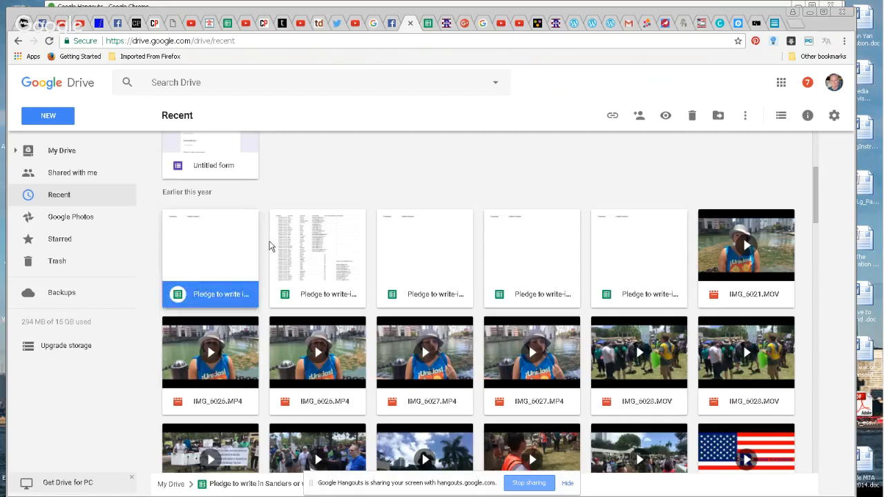
left_click_drag(816, 207, 799, 168)
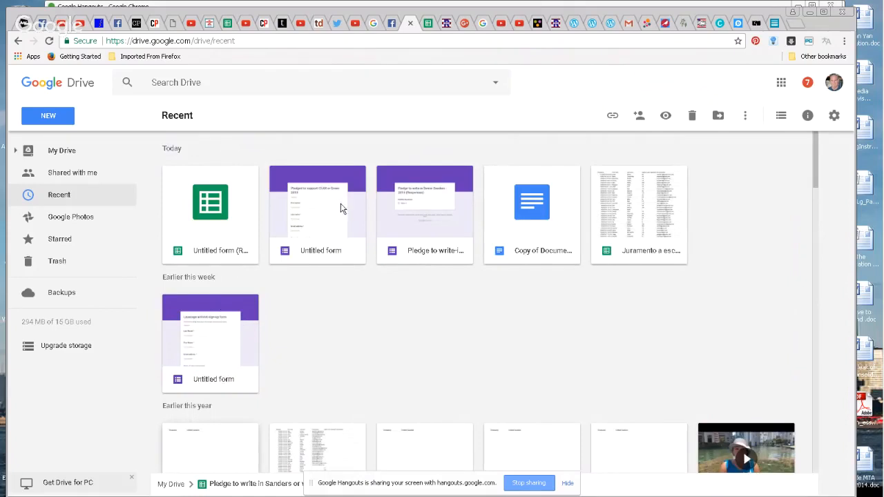
double_click(220, 201)
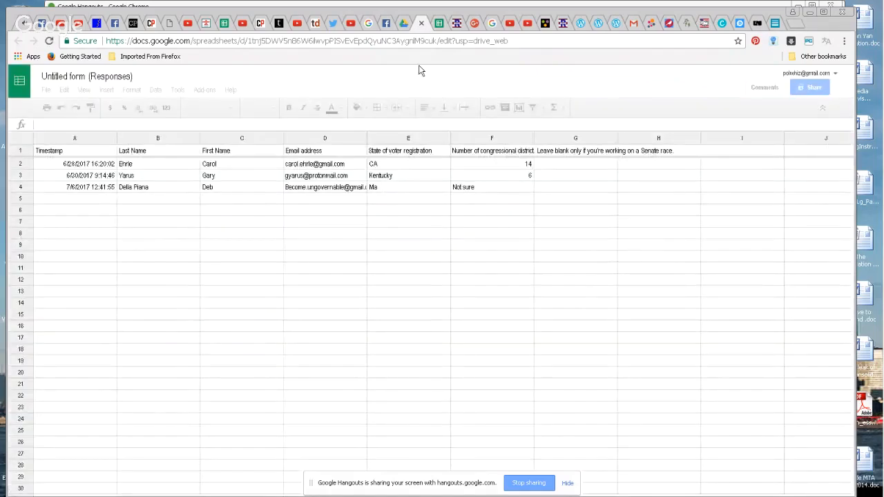
left_click(423, 26)
left_click(403, 25)
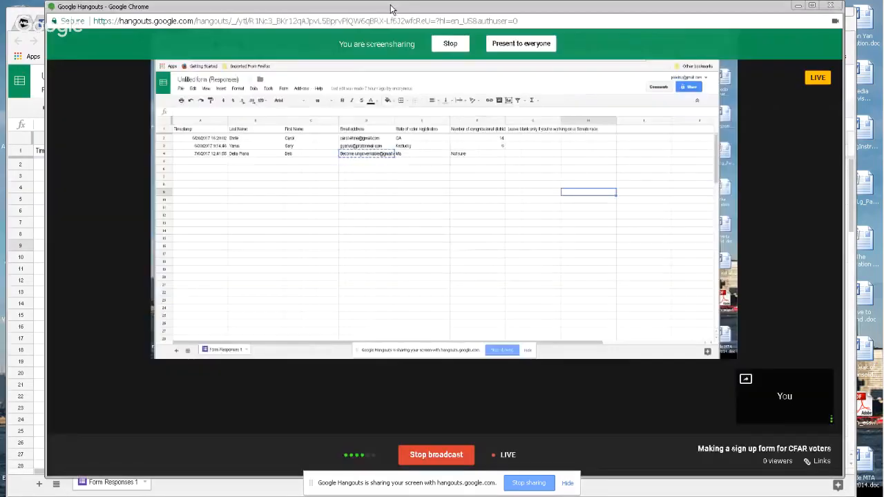
left_click(391, 4)
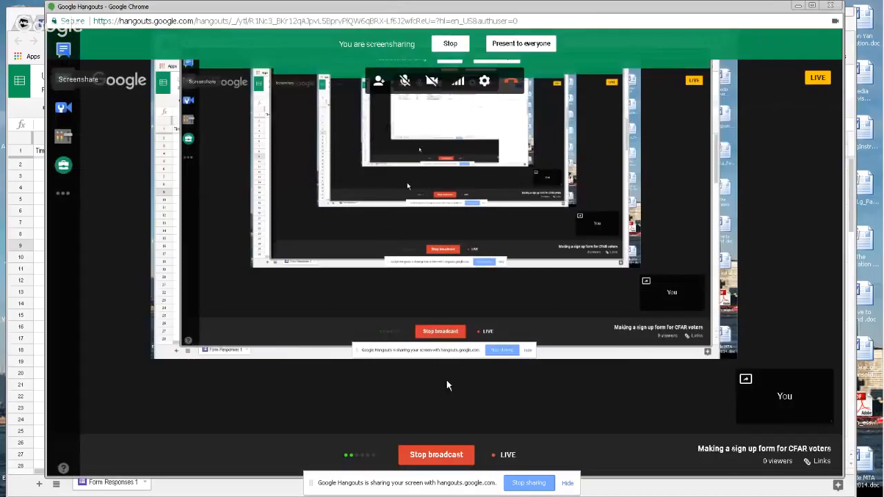
left_click(529, 482)
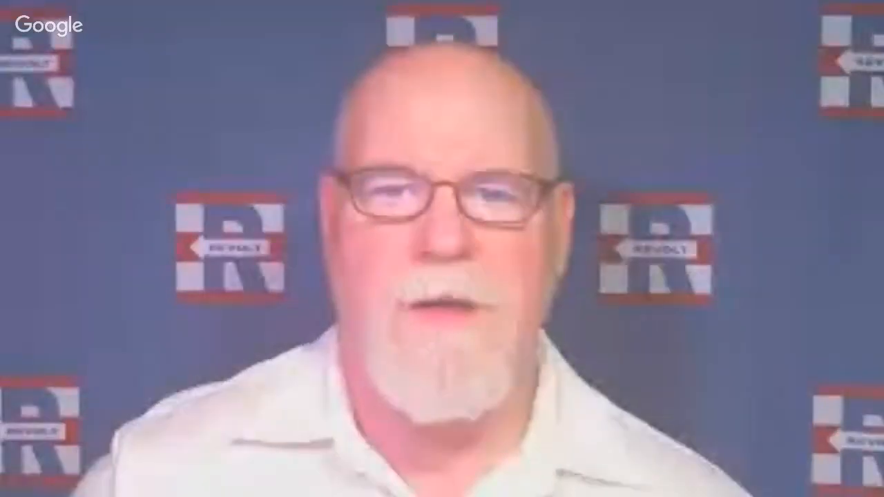